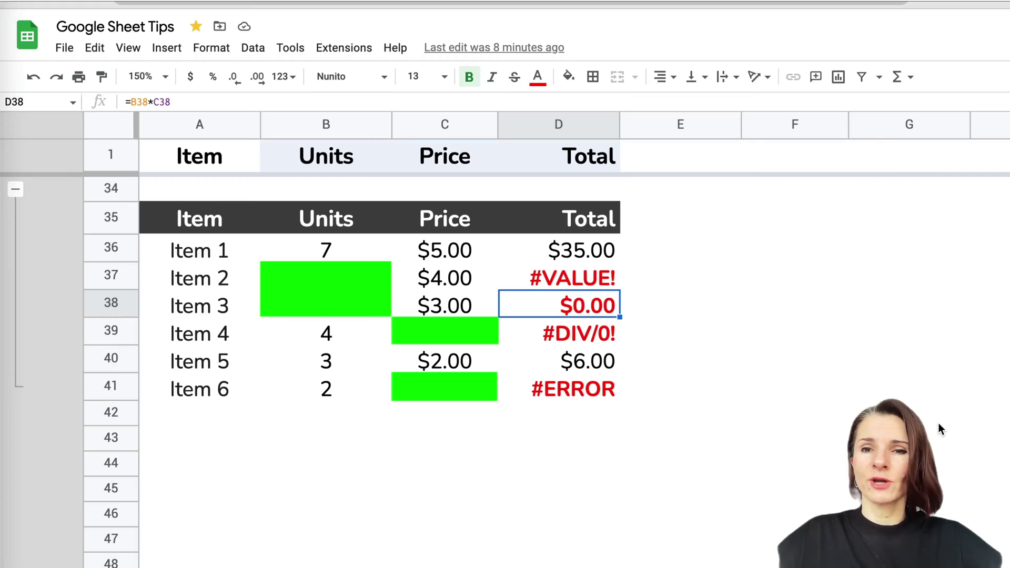
Step: Inspect the empty Units of Items 2 and 3, Item 3's total formula, and Item 6's #ERROR total
click(305, 306)
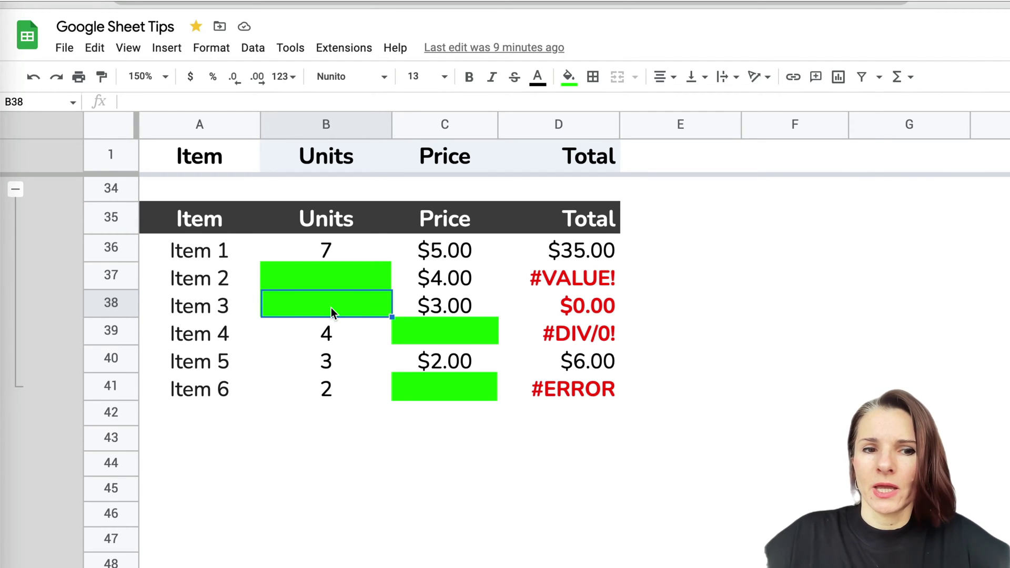
click(570, 315)
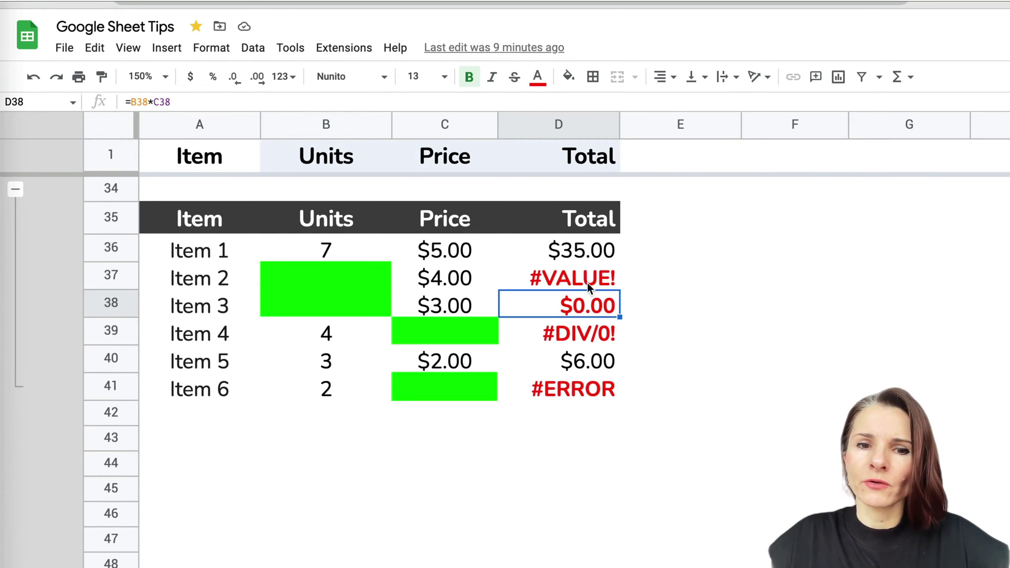
click(583, 389)
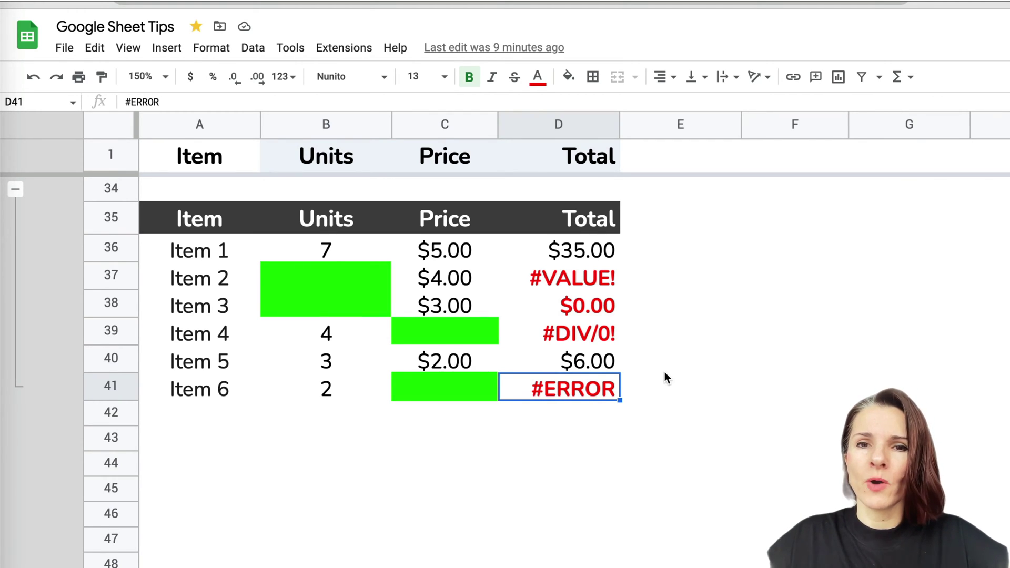
click(314, 278)
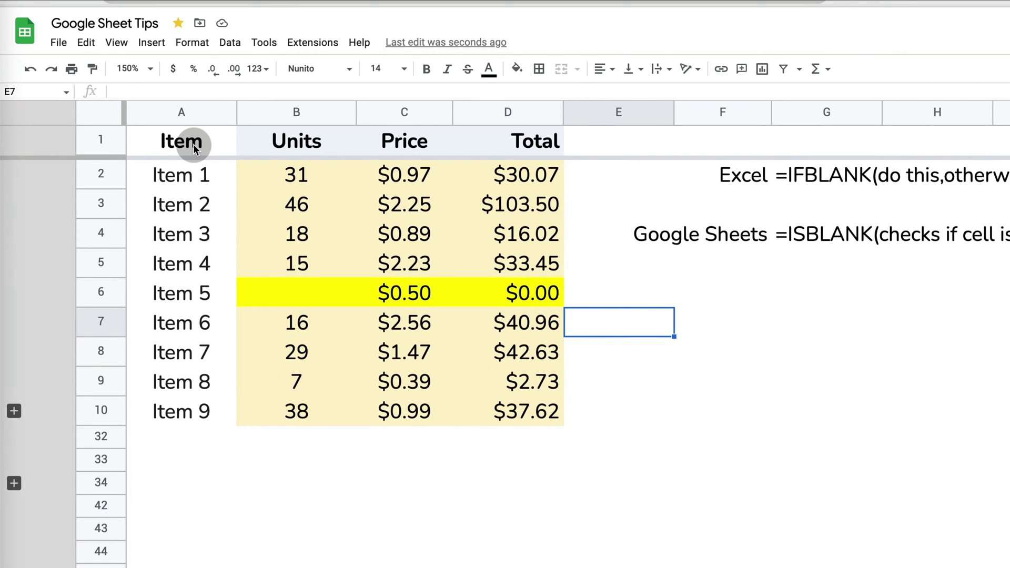
drag(192, 169, 179, 407)
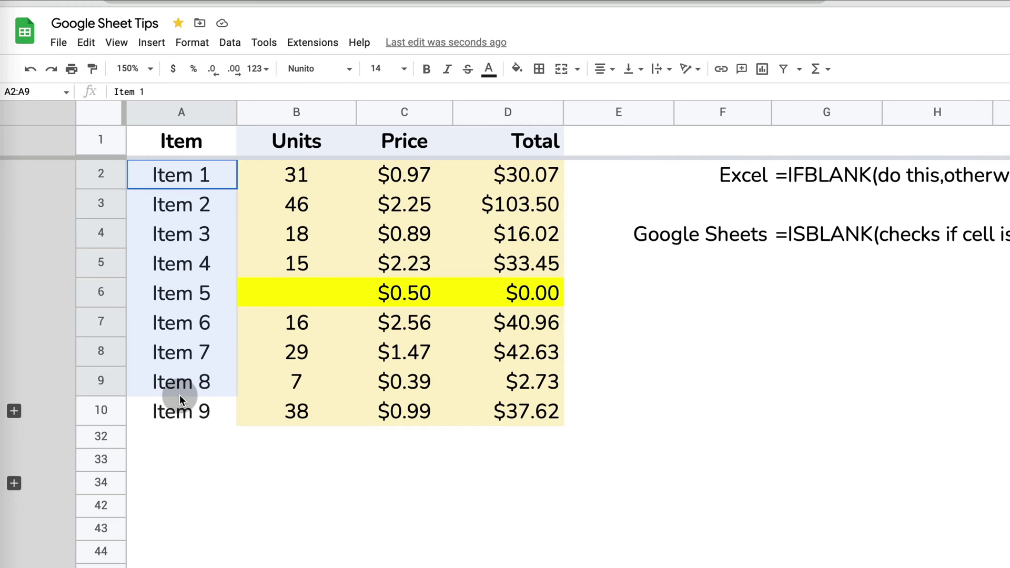
drag(322, 139, 300, 410)
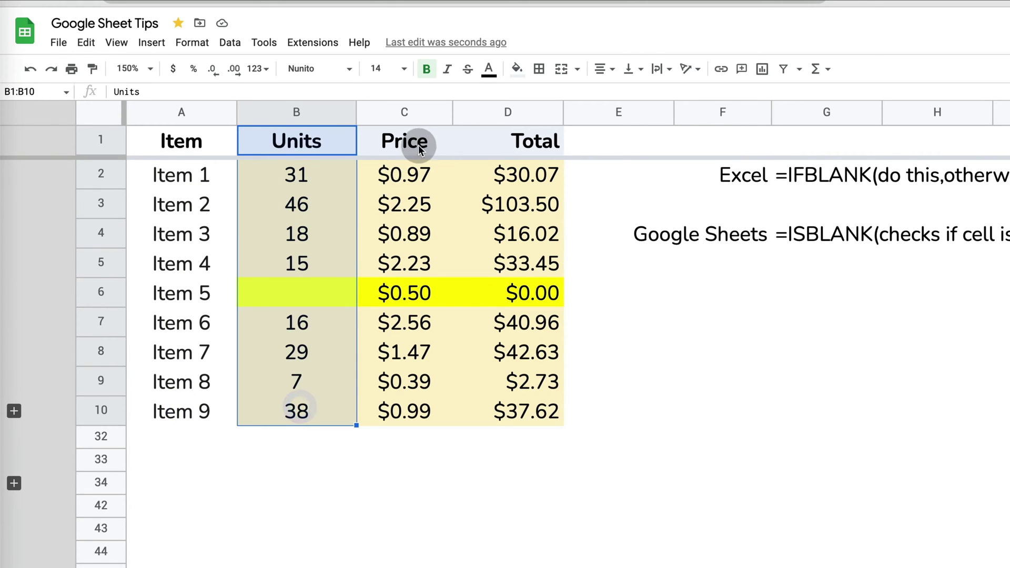
drag(421, 148, 404, 410)
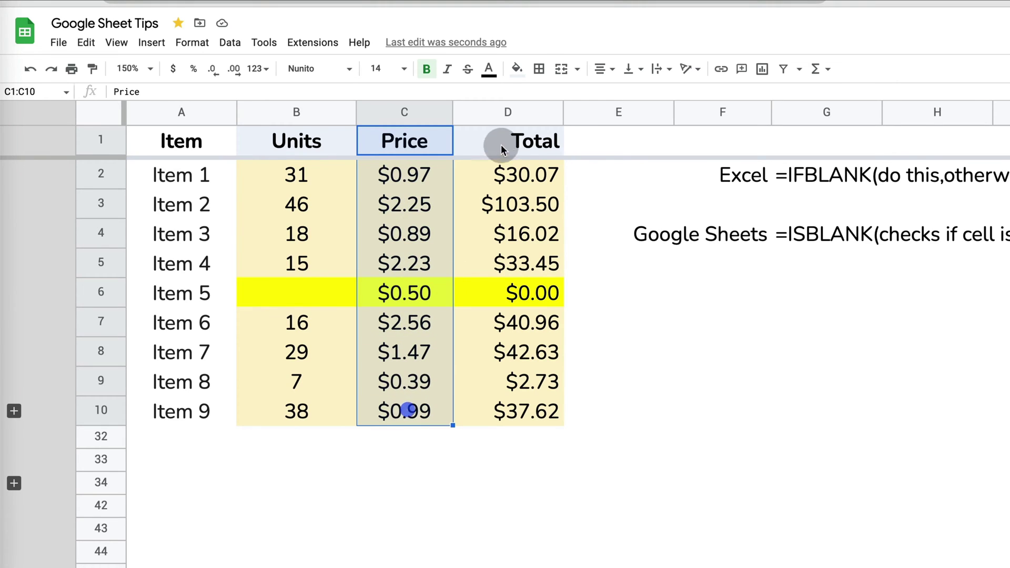
drag(519, 152, 517, 412)
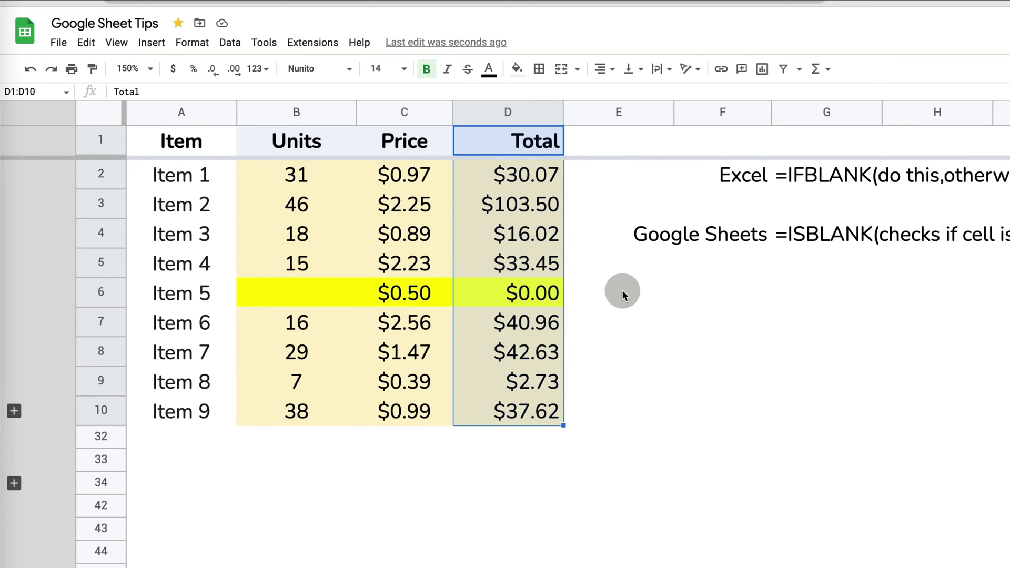
click(303, 295)
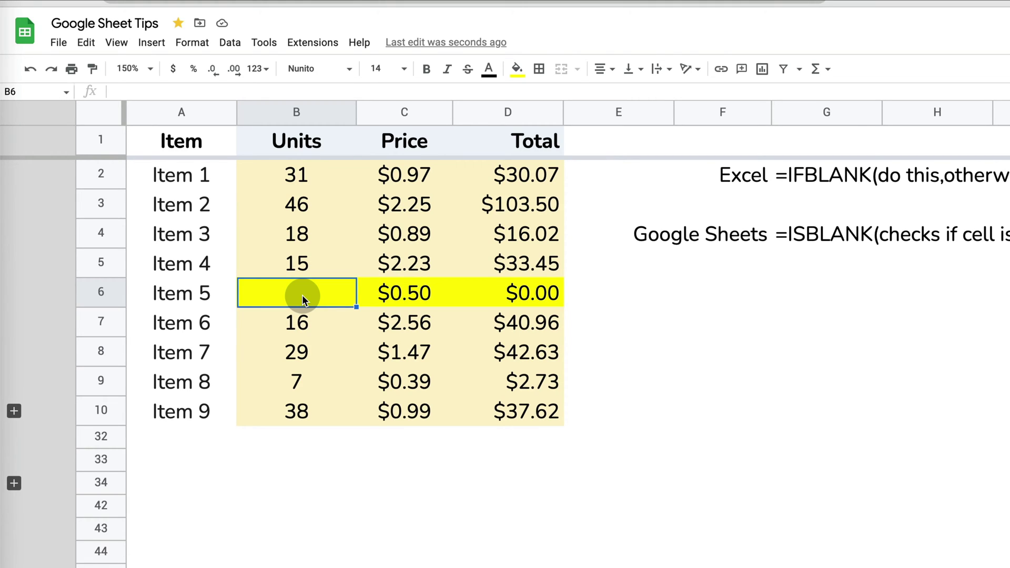
click(394, 293)
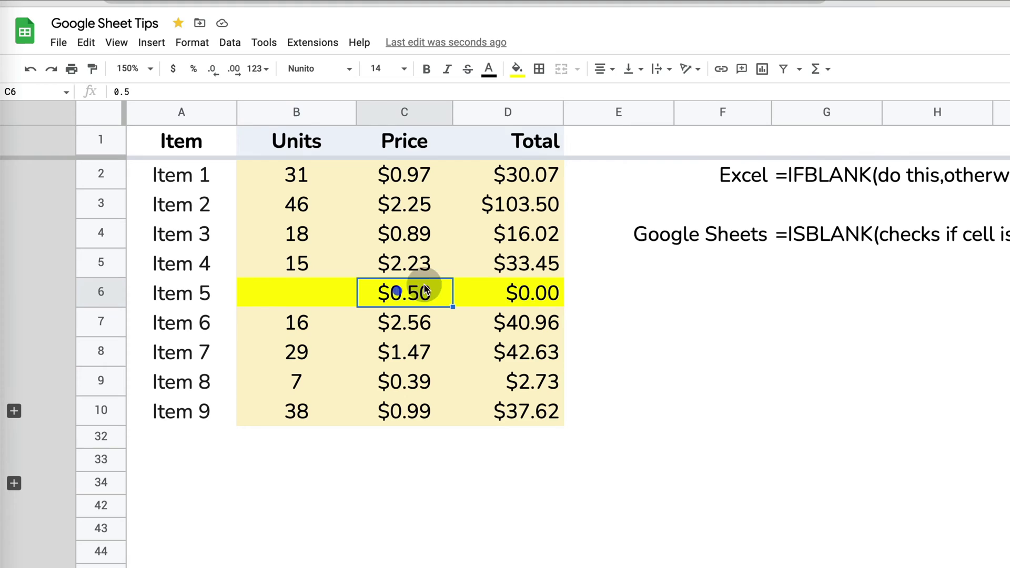
click(533, 294)
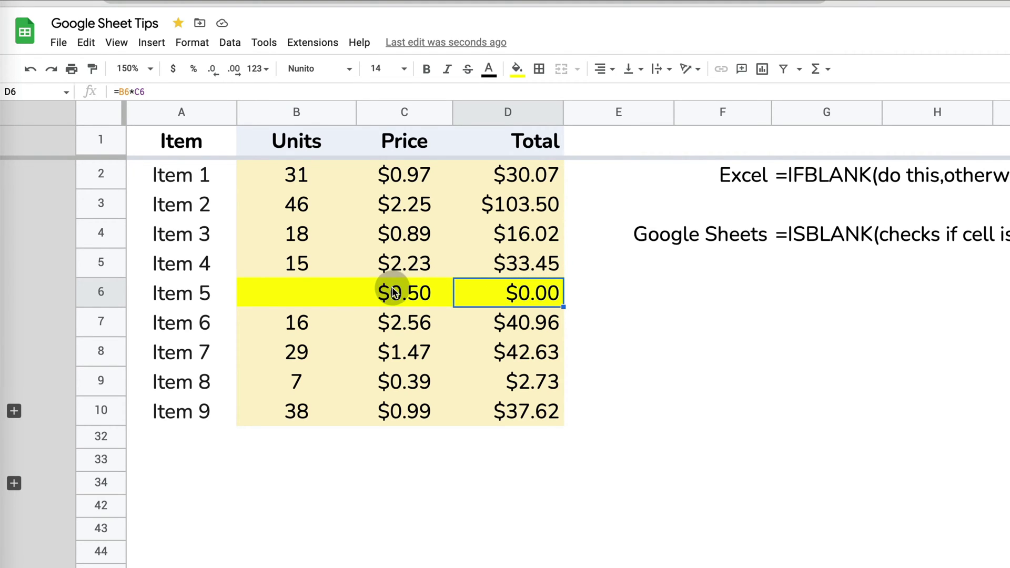
click(320, 294)
click(525, 295)
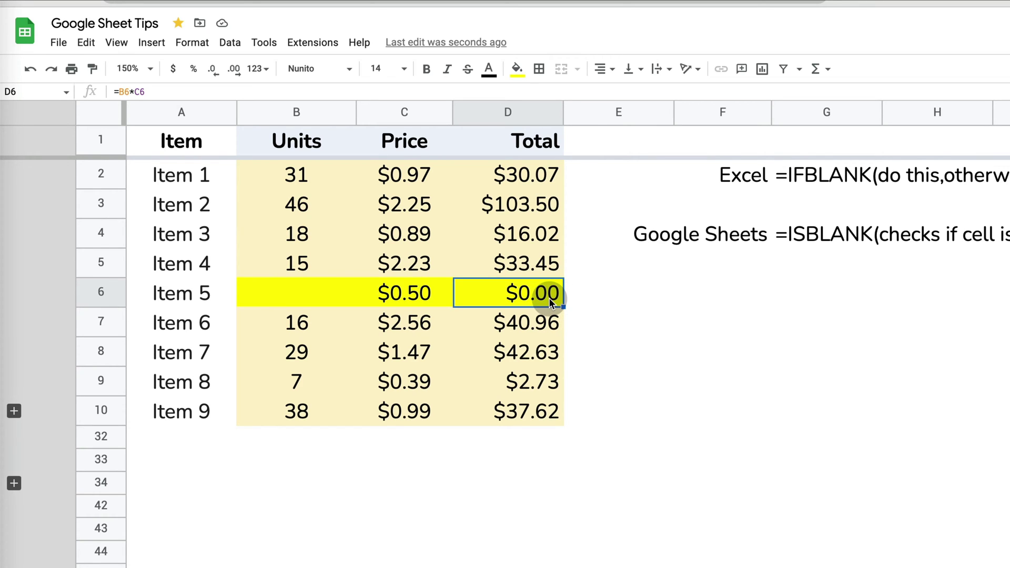
mouse_move(507, 174)
mouse_down()
mouse_move(505, 465)
mouse_move(543, 418)
mouse_up()
click(623, 404)
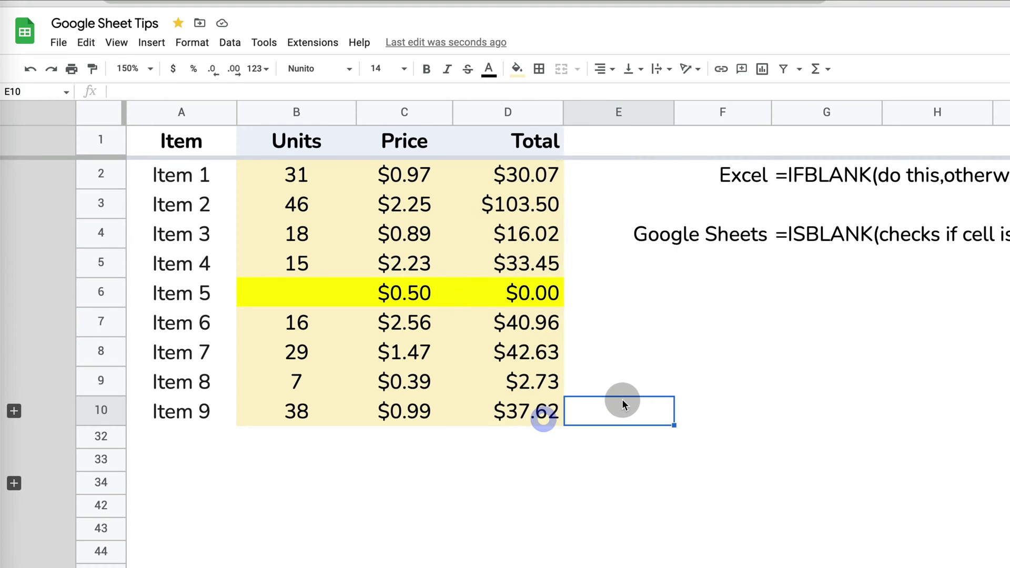
click(548, 294)
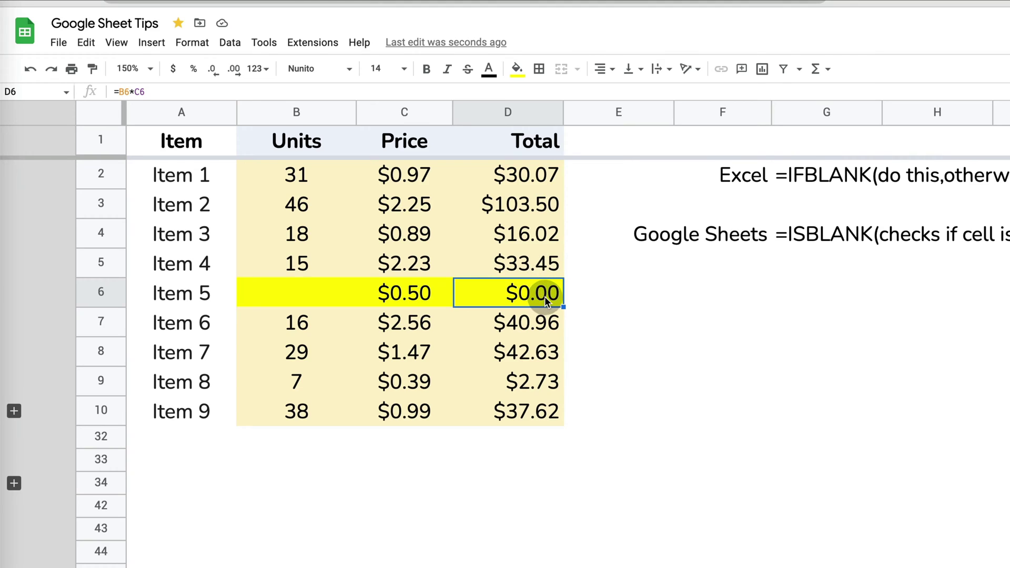
text(=)
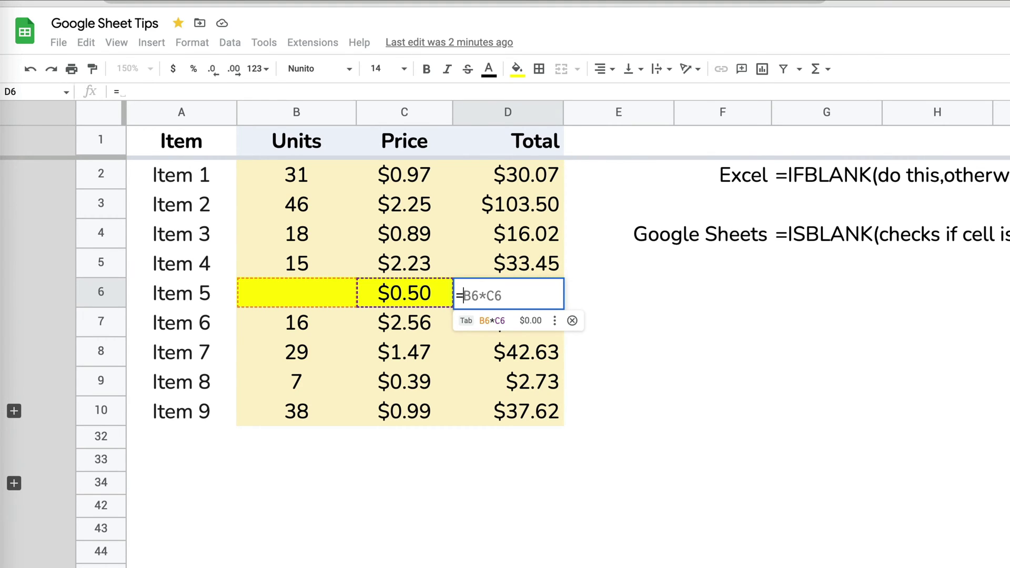
text(ifblank()
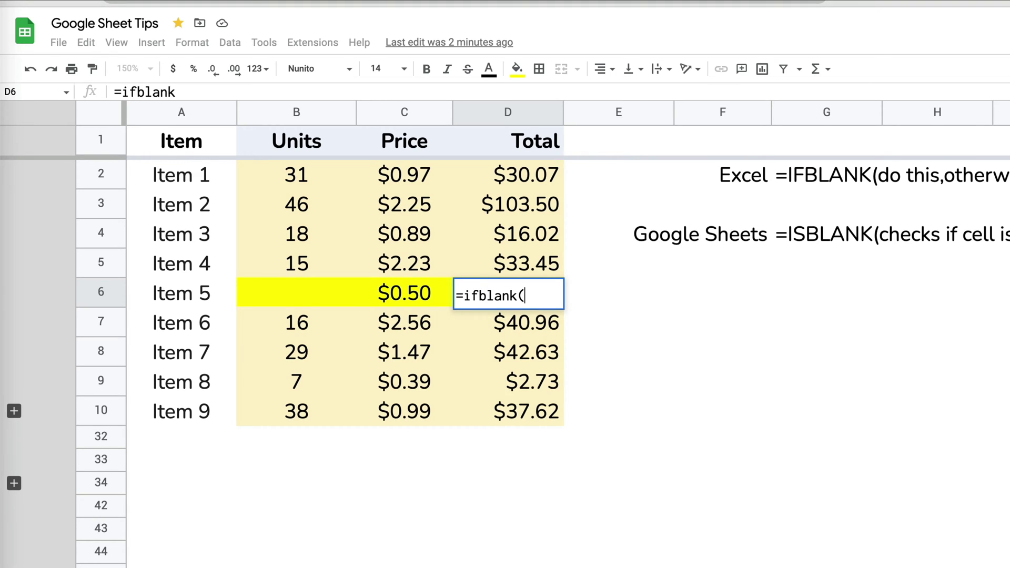
Step: Enter =ifblank(B6,"",B6*C6) in Item 5's Total D6, which returns #NAME?
click(296, 293)
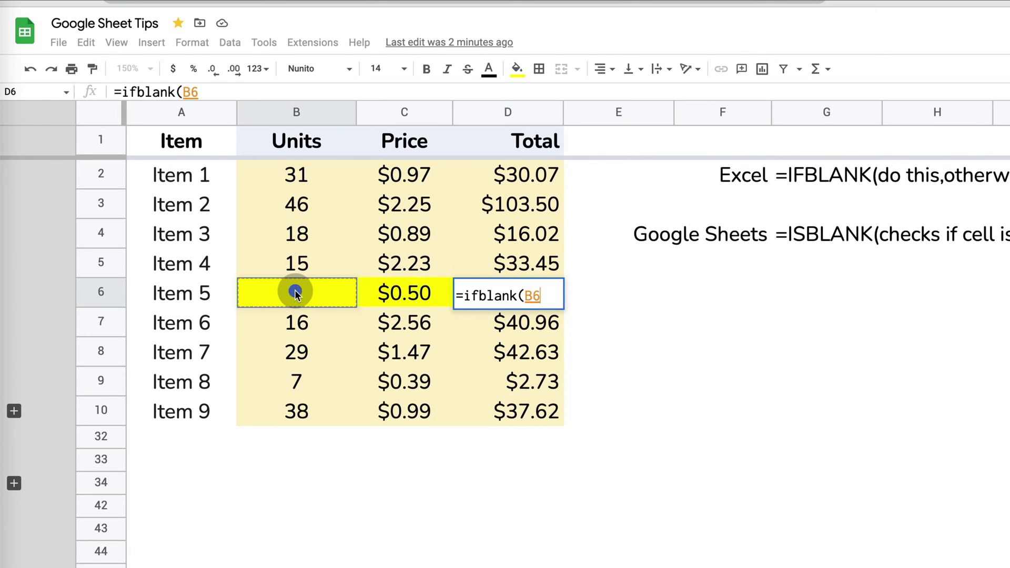
text(,)
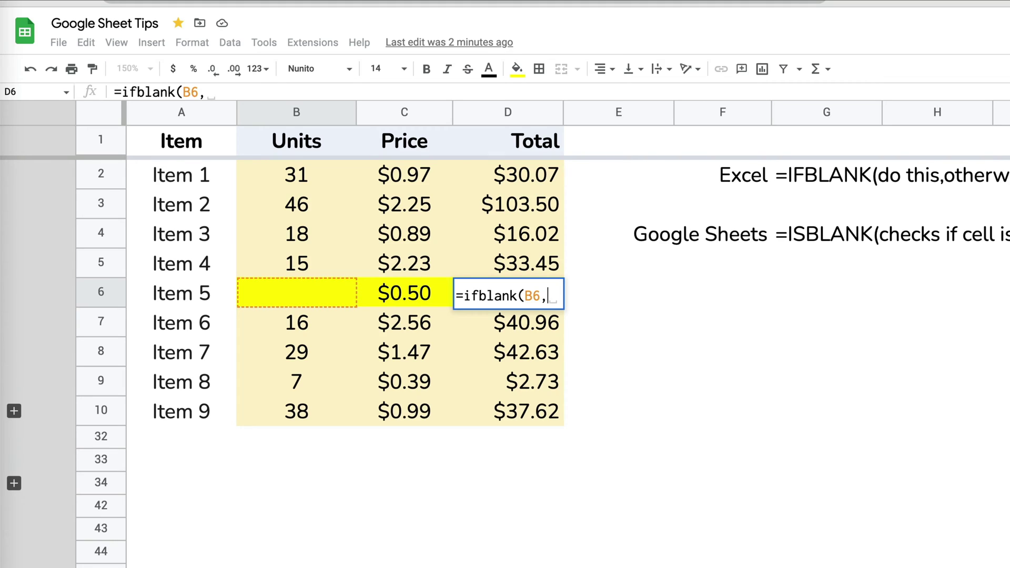
text("",)
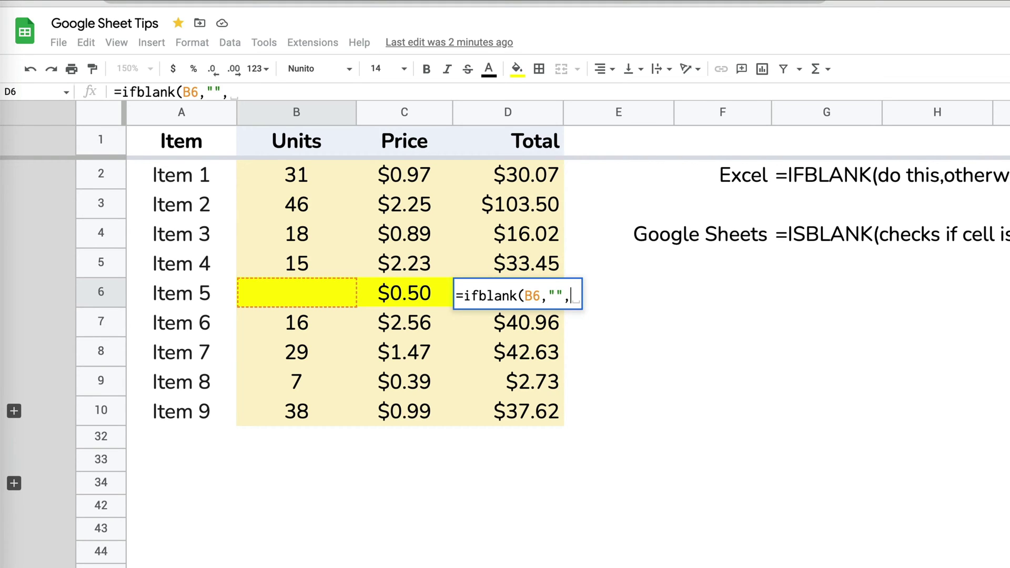
click(294, 289)
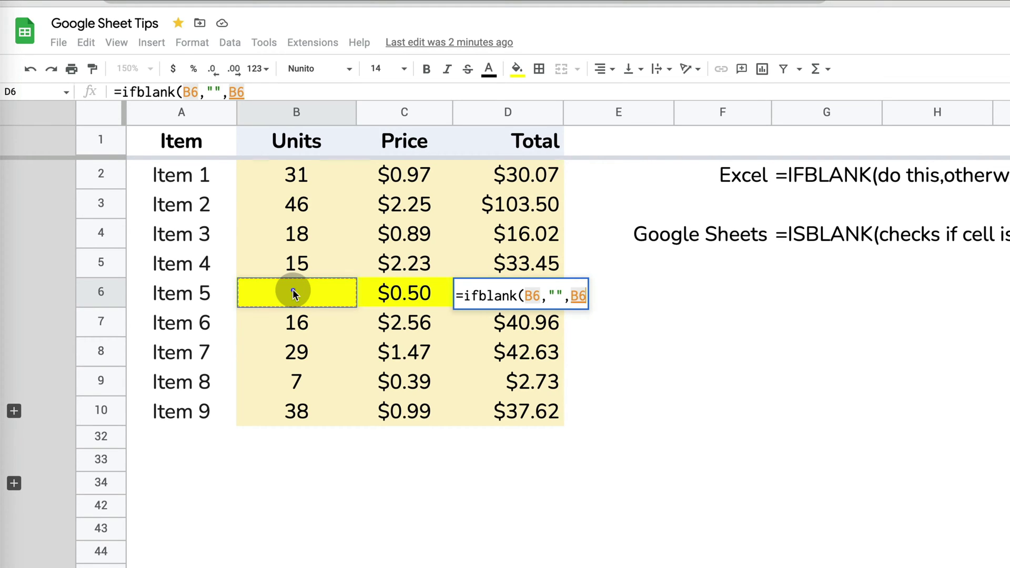
text(*)
click(387, 288)
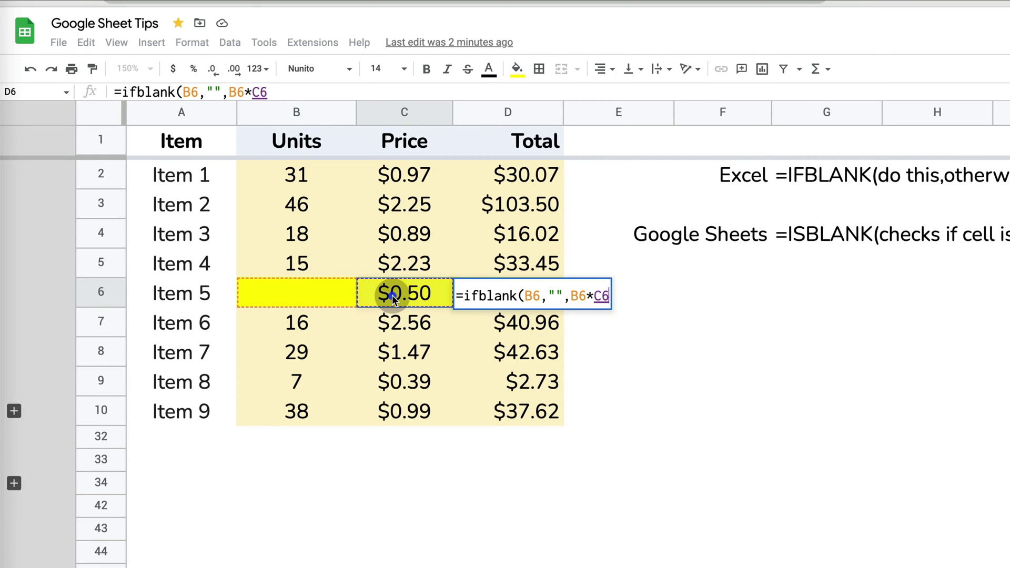
key(Return)
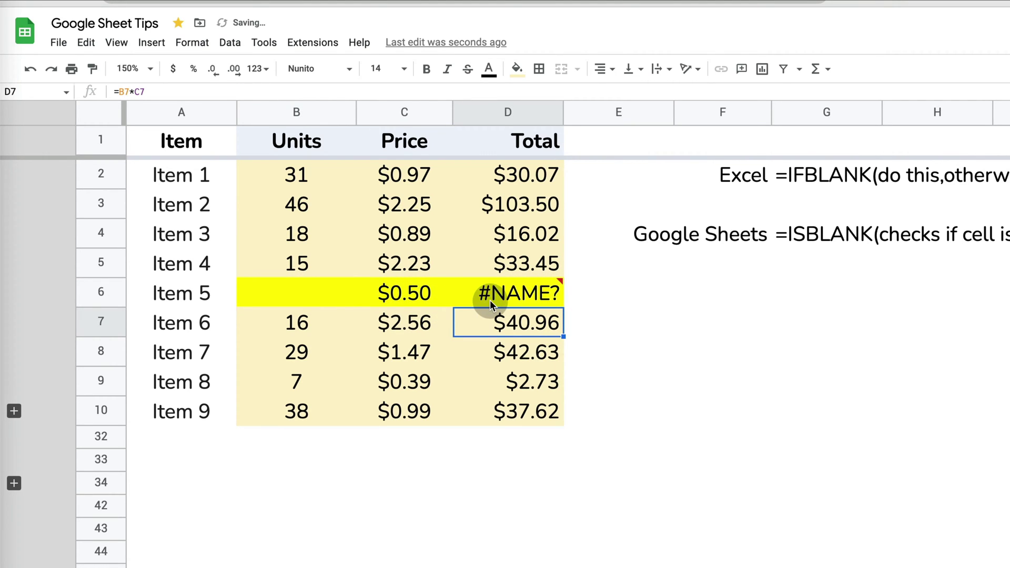
mouse_move(508, 294)
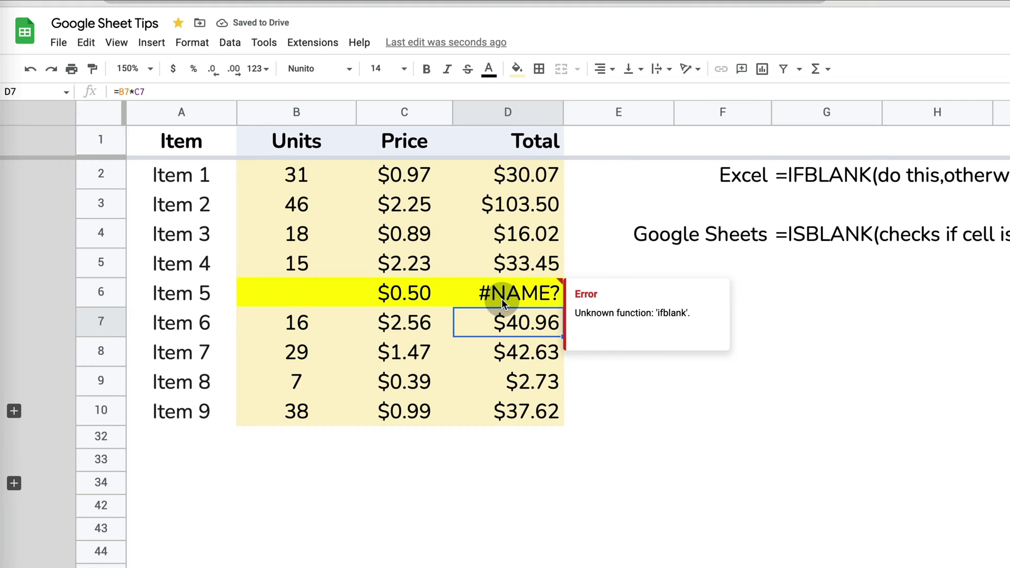
click(422, 251)
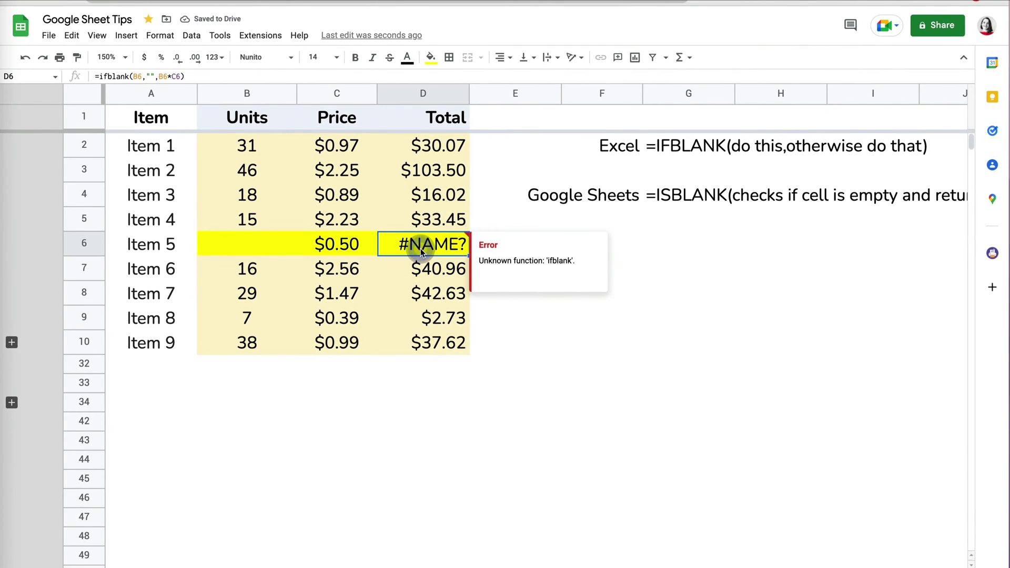
Step: Clear Item 5's broken total and expand the grouped rows 11–14
key(Delete)
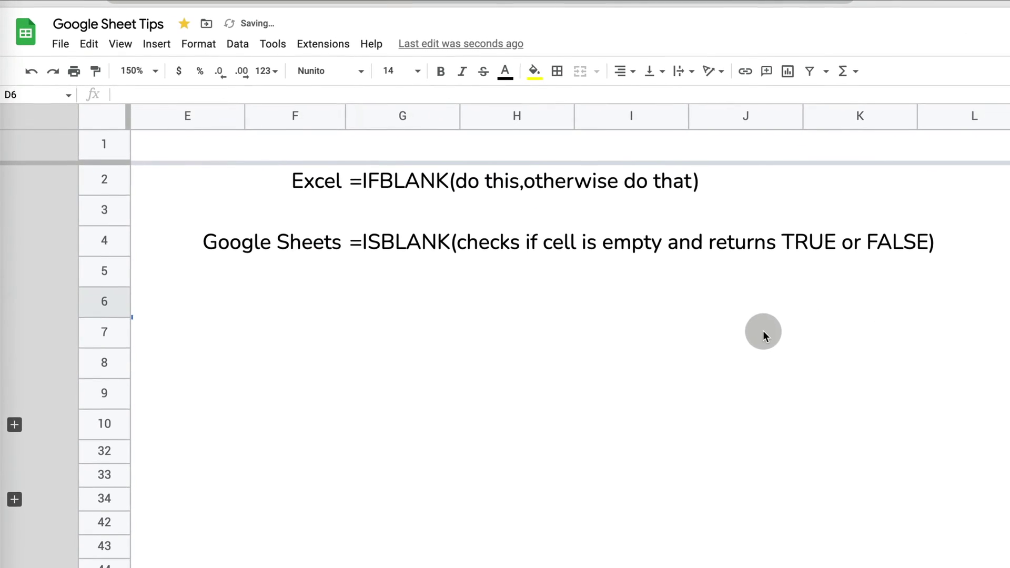
click(763, 335)
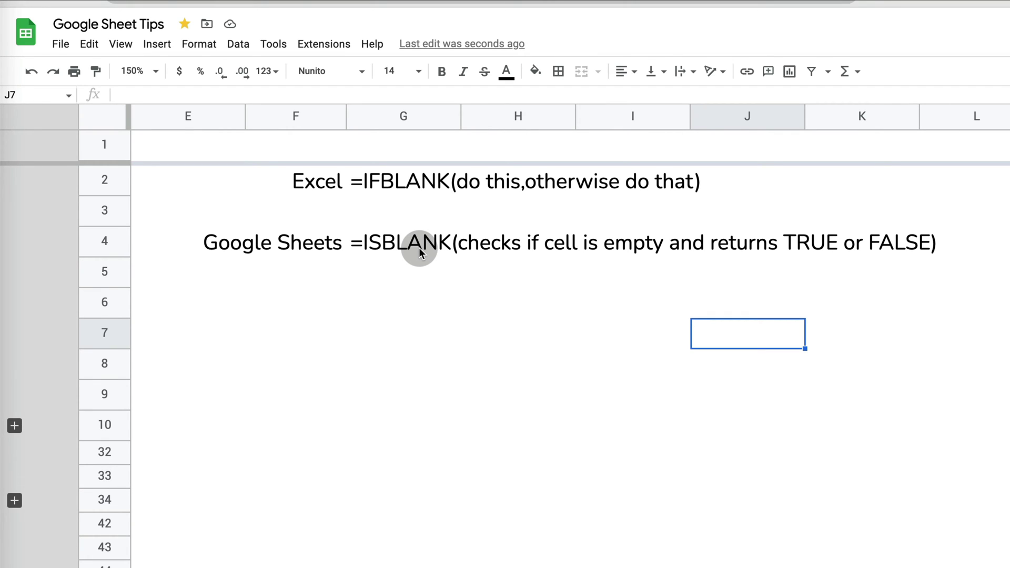
scroll(407, 307, left, 5)
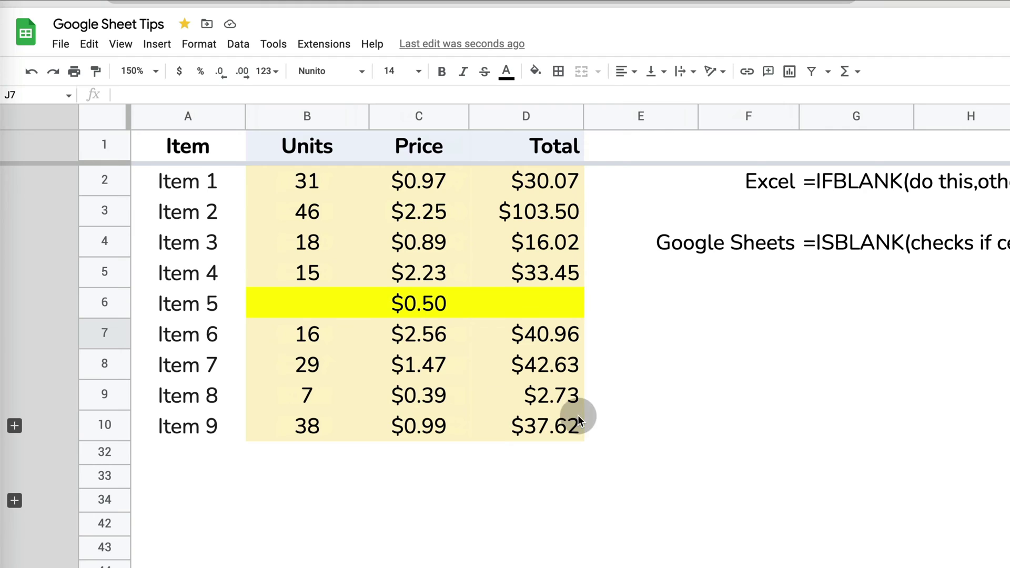
click(627, 427)
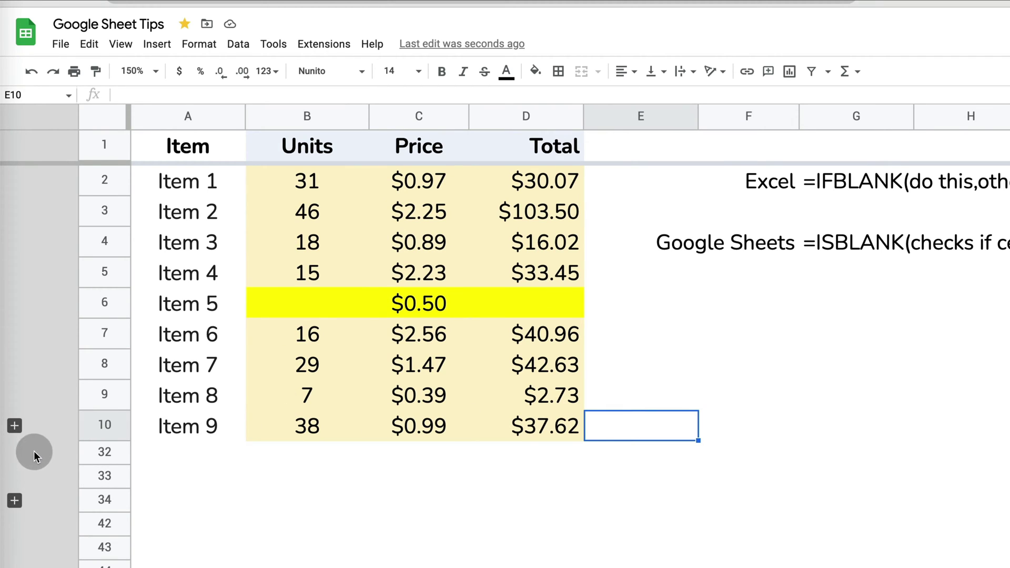
click(17, 426)
scroll(436, 488, down, 3)
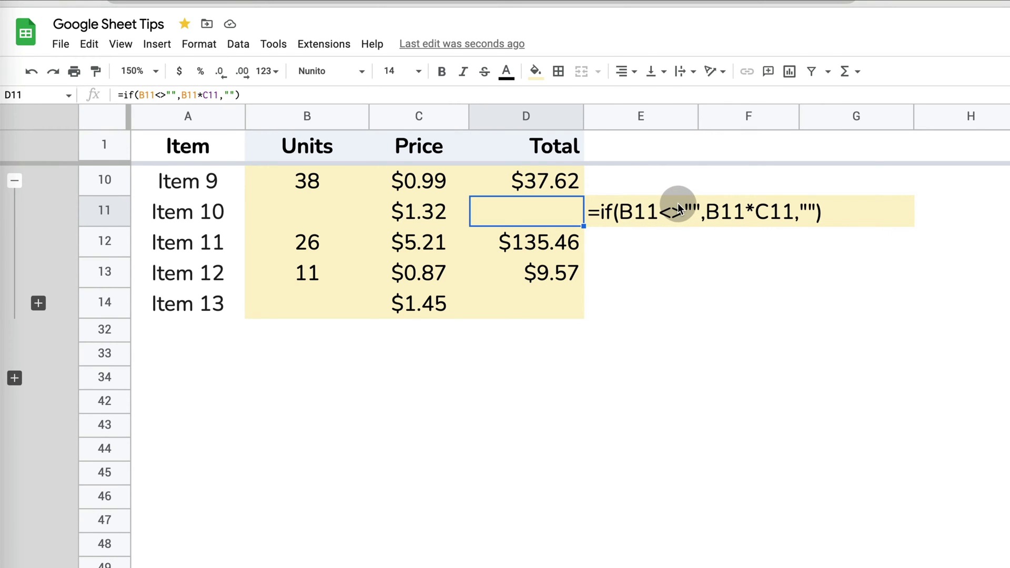
Step: Enter =if(B11<>"",B11*C11,"") in D11 and fill it down to D14
click(545, 217)
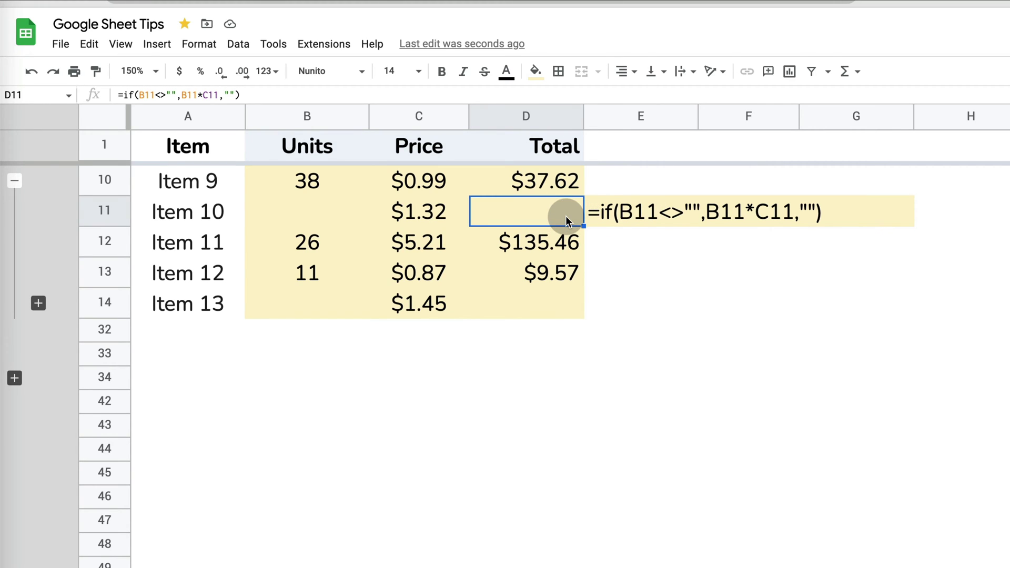
text(=if()
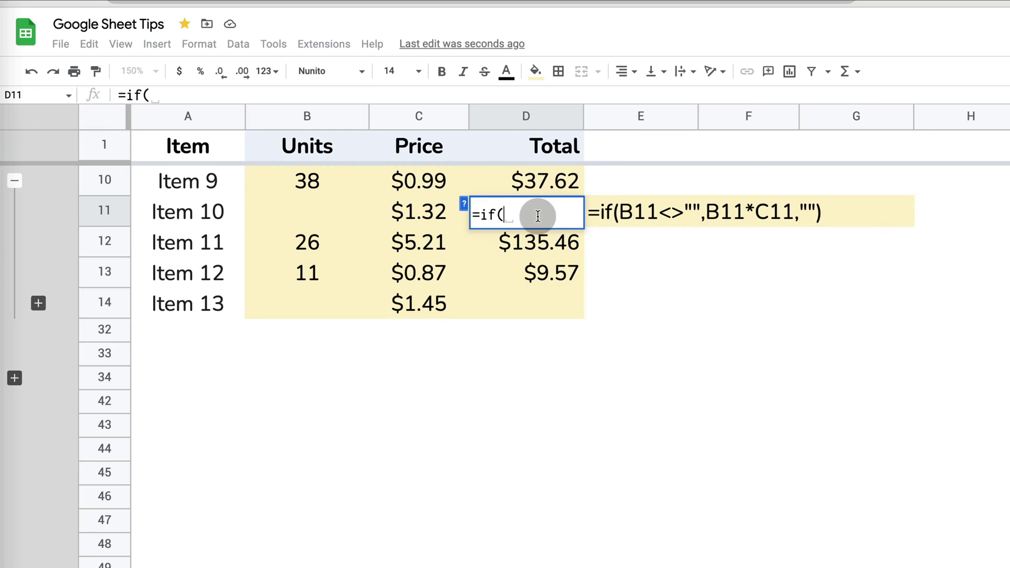
click(323, 212)
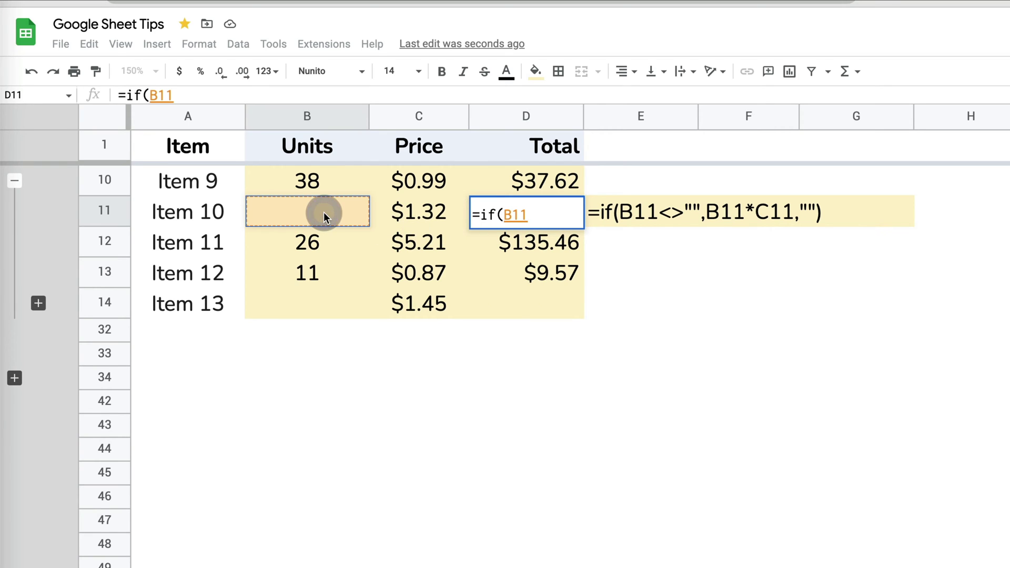
text(<>")
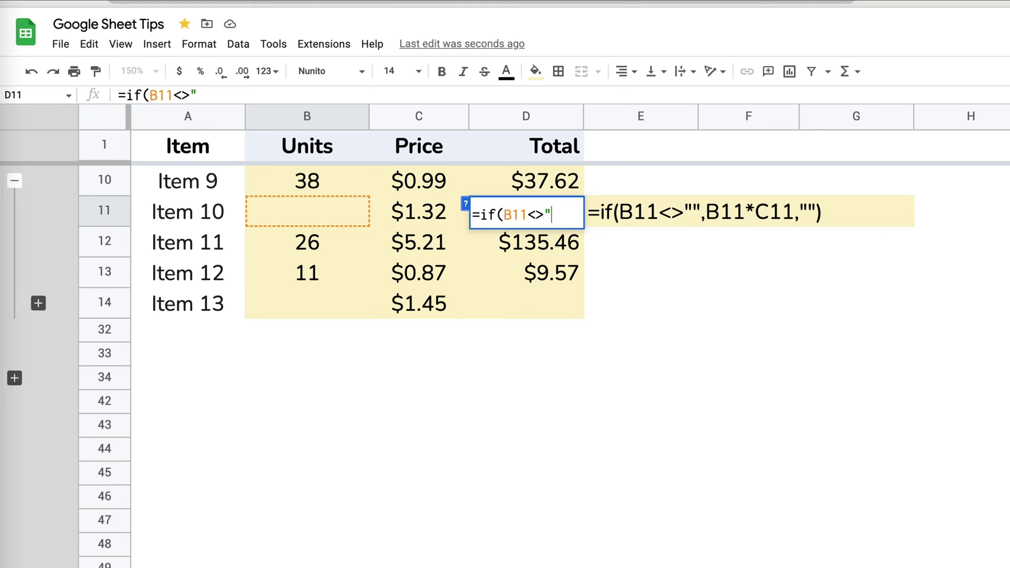
text(")
text(,)
click(286, 210)
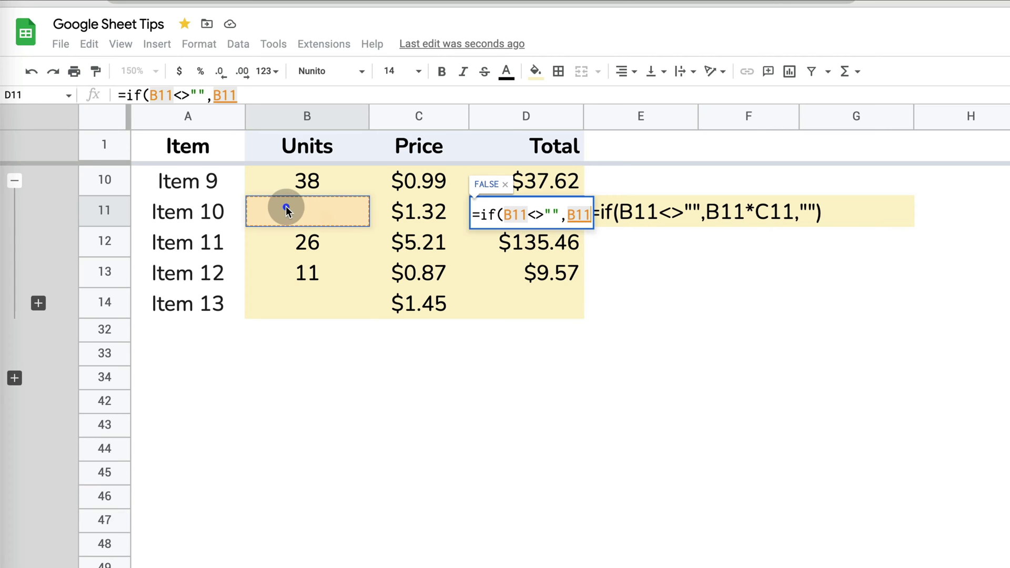
text(*)
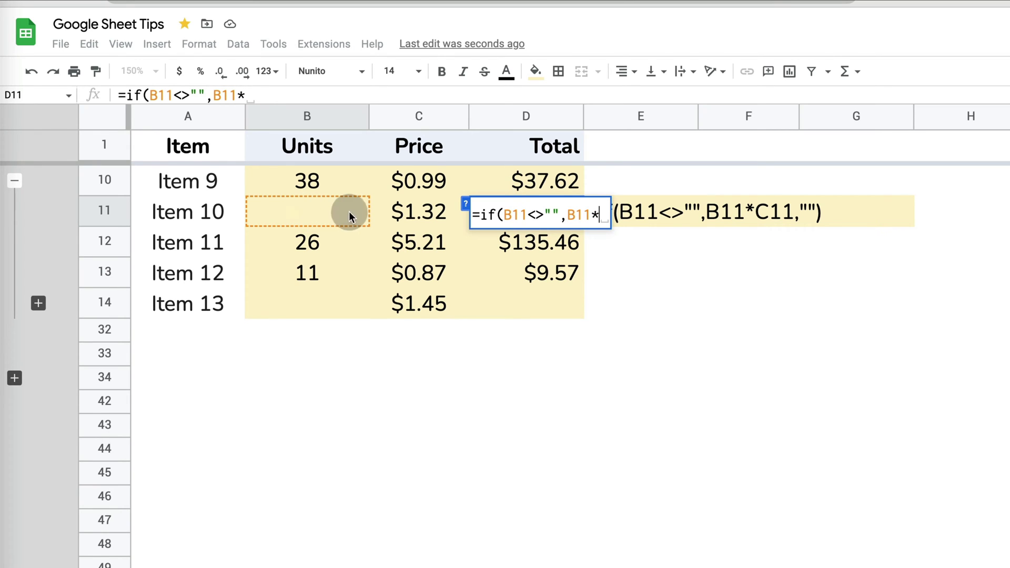
click(395, 210)
text(,")
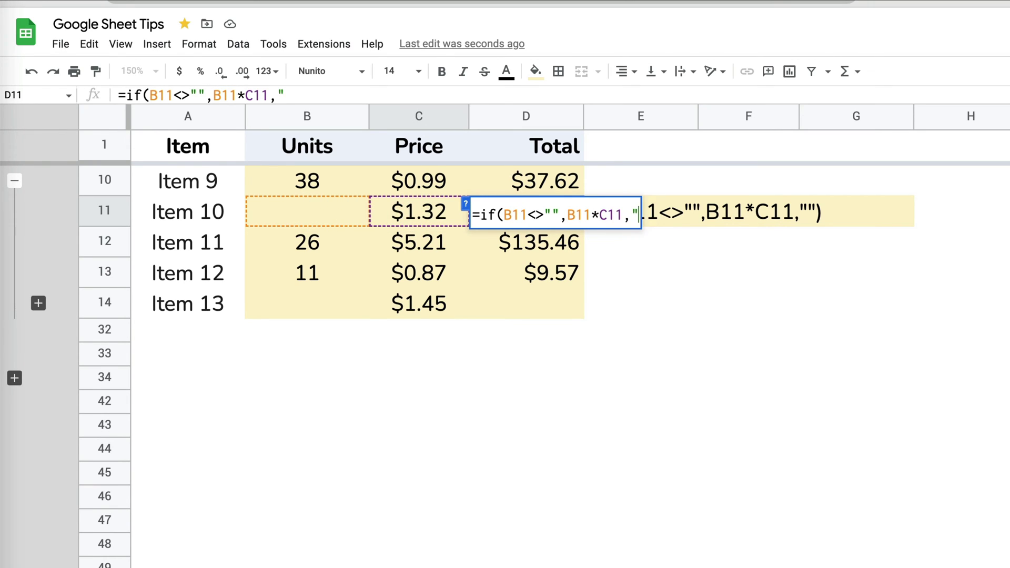
text("))
key(Return)
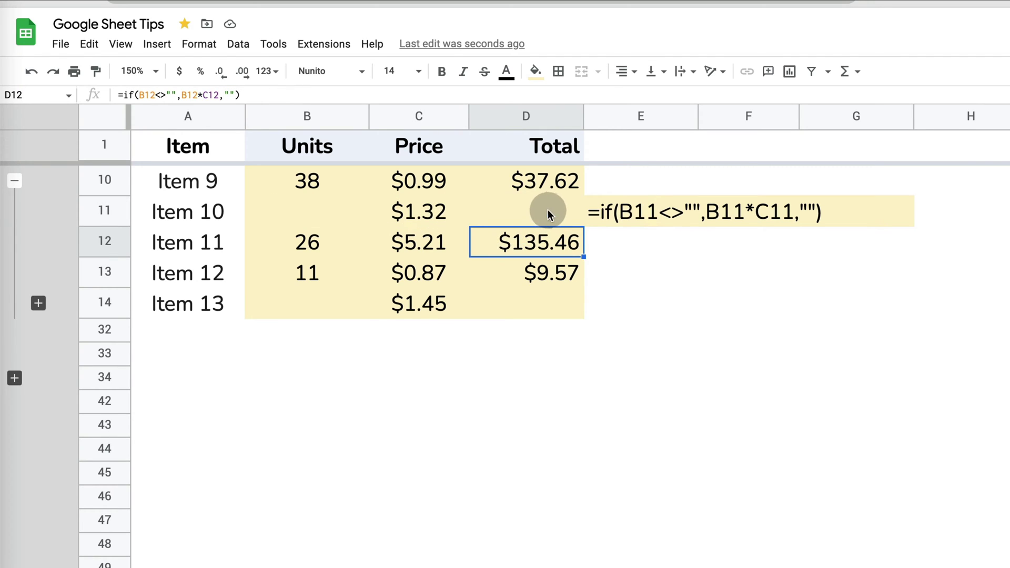
click(544, 209)
drag(583, 226, 577, 300)
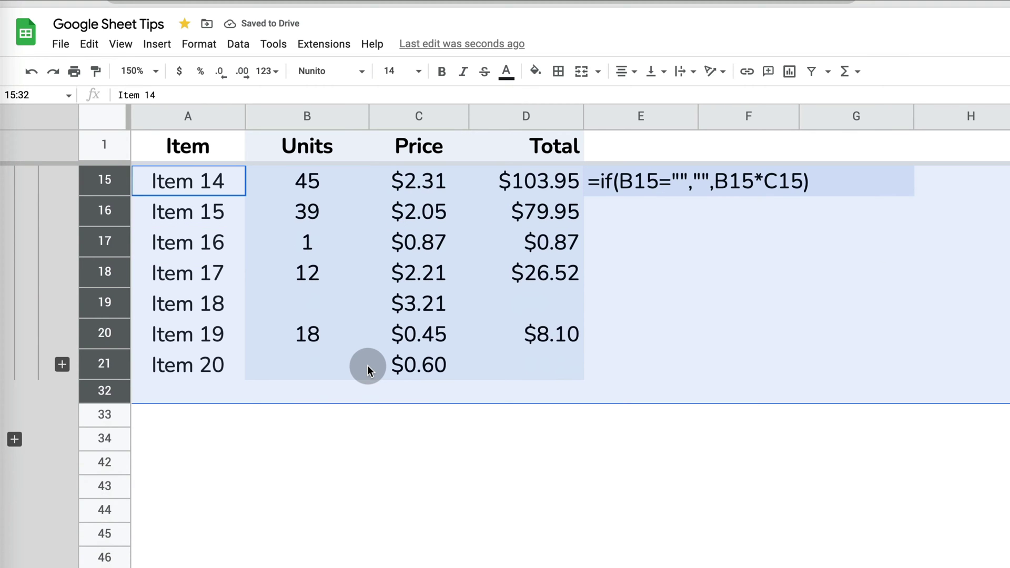
Step: Enter =if(B19="","",B19*C19) in D19 and fill it down to D21
click(469, 365)
click(561, 306)
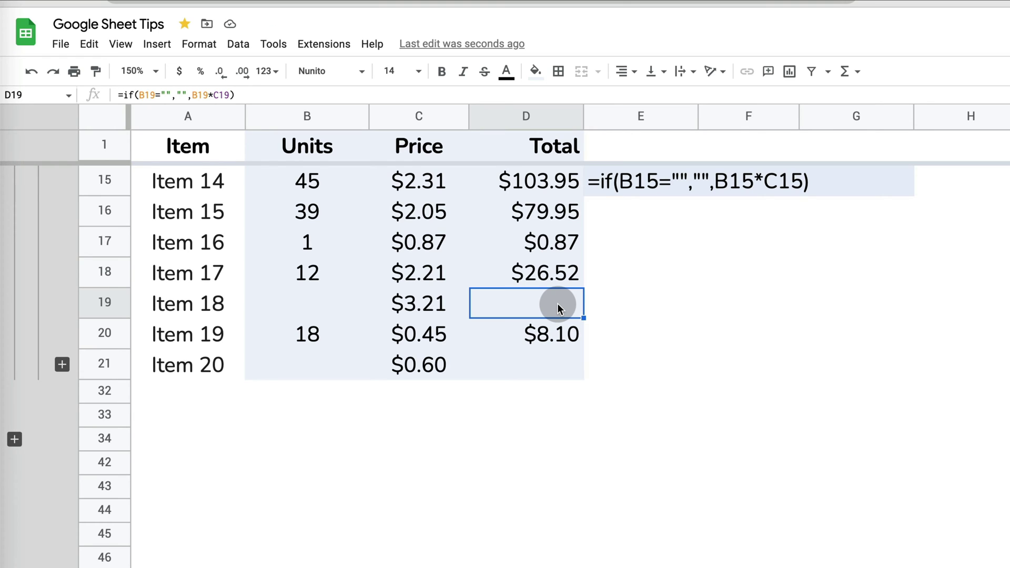
text(=)
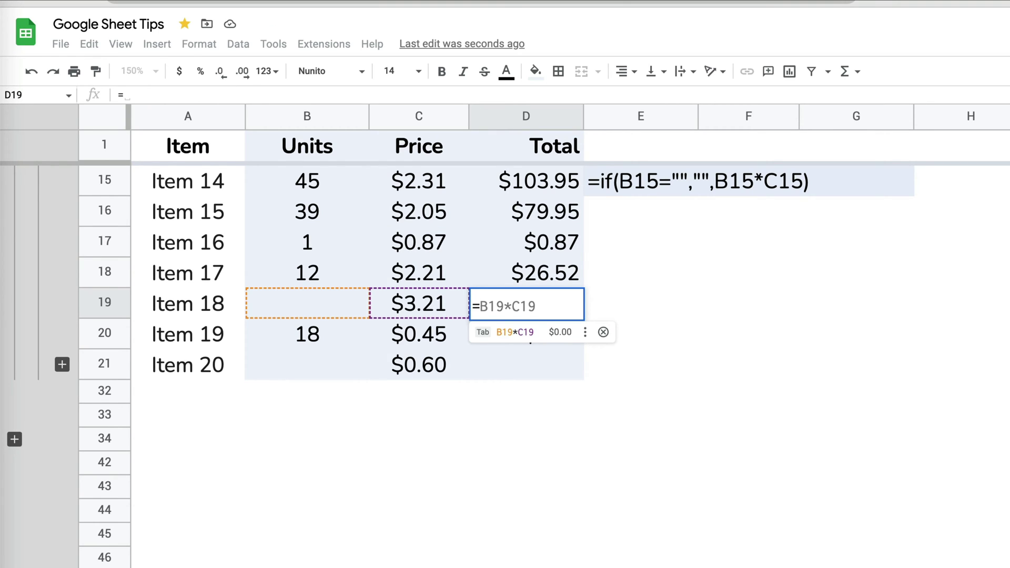
text(if()
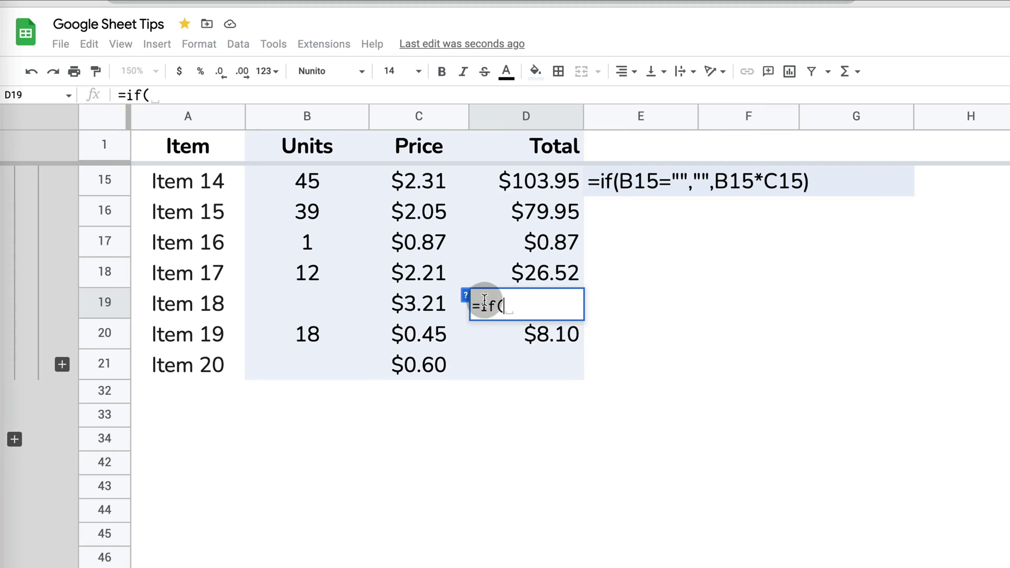
click(301, 306)
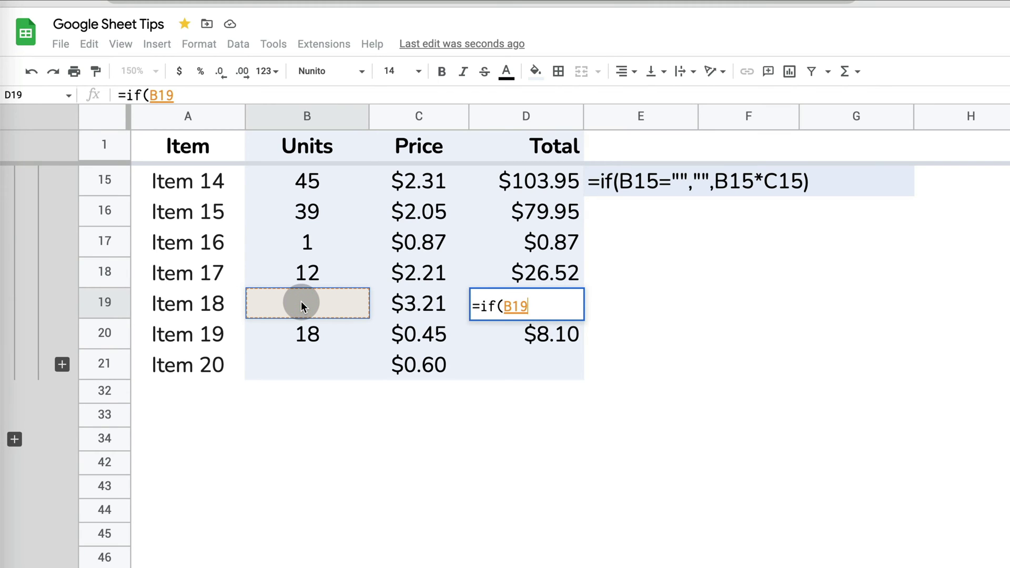
text(=")
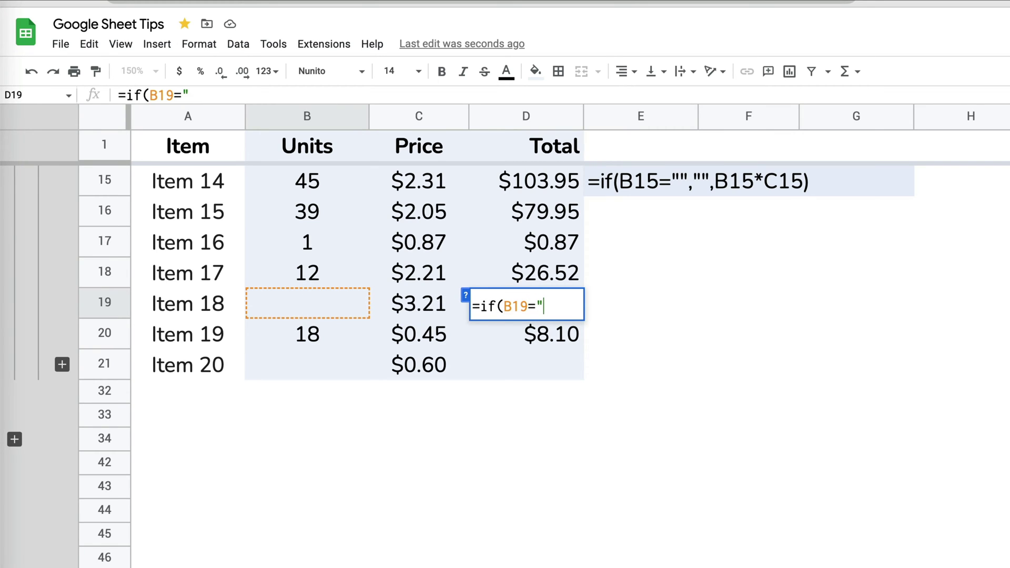
text(")
text(,)
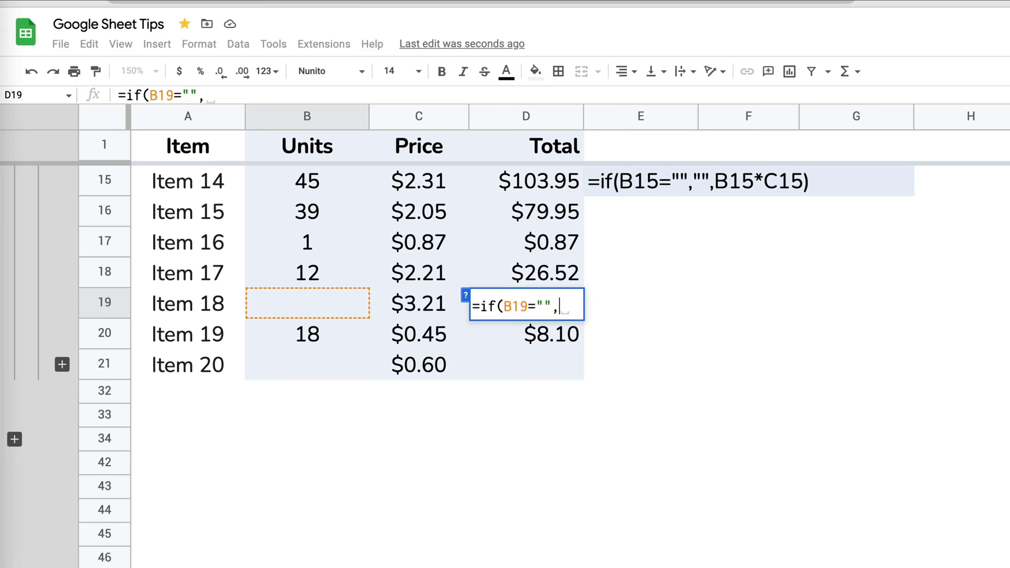
text("",)
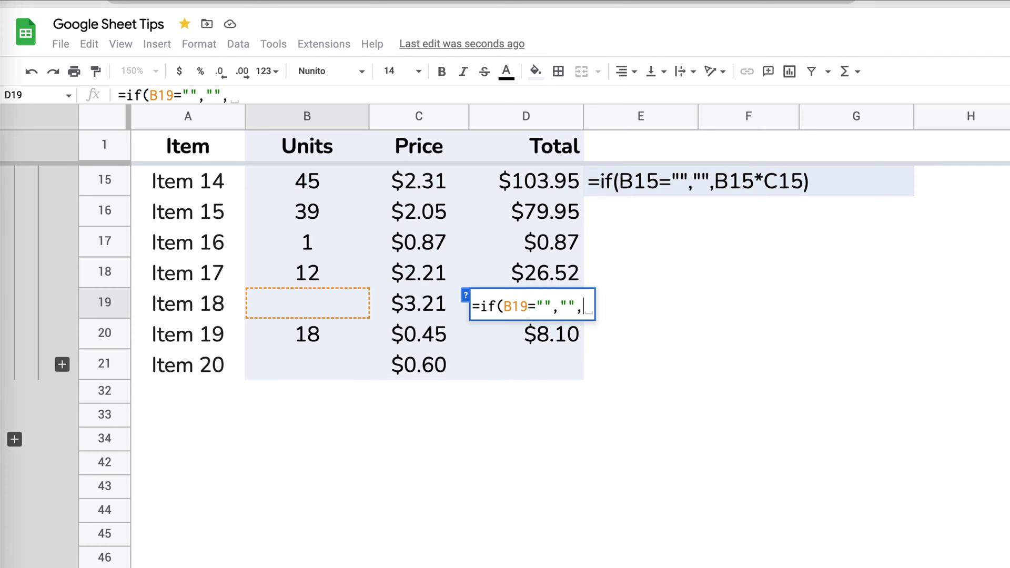
click(278, 301)
text(*)
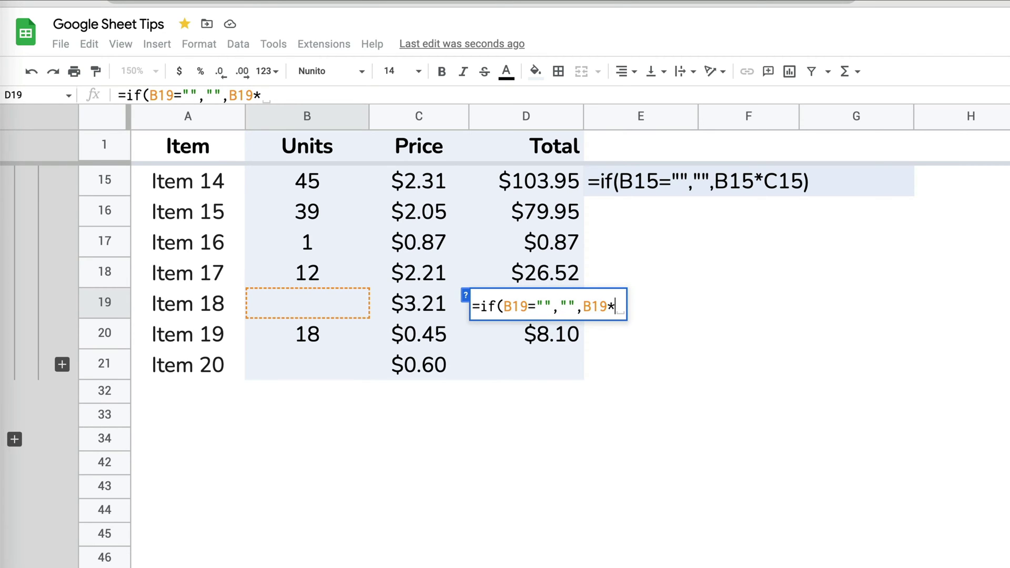
click(418, 304)
text())
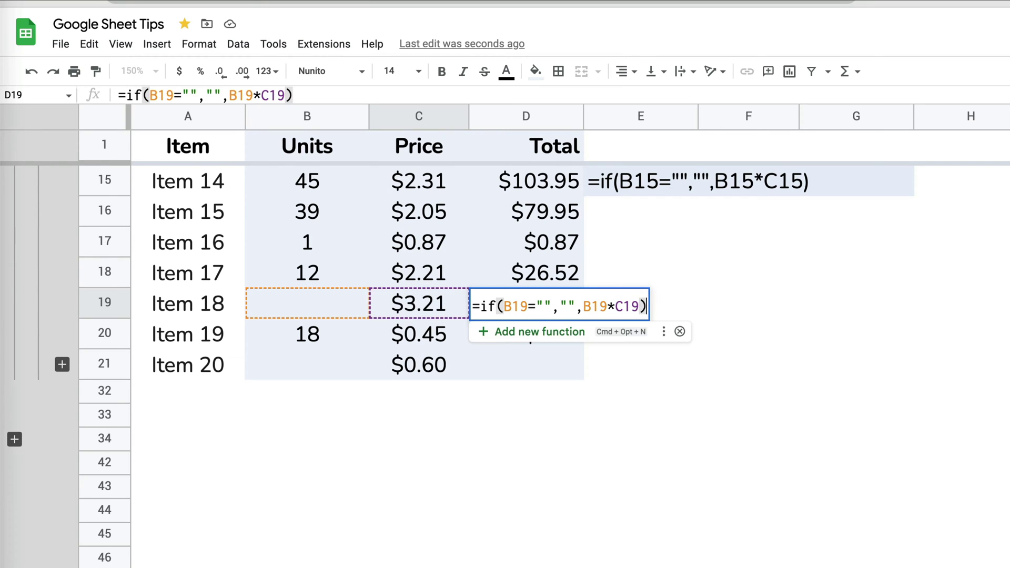
key(Return)
click(560, 309)
mouse_move(583, 317)
mouse_down()
mouse_move(583, 380)
mouse_move(583, 195)
mouse_up()
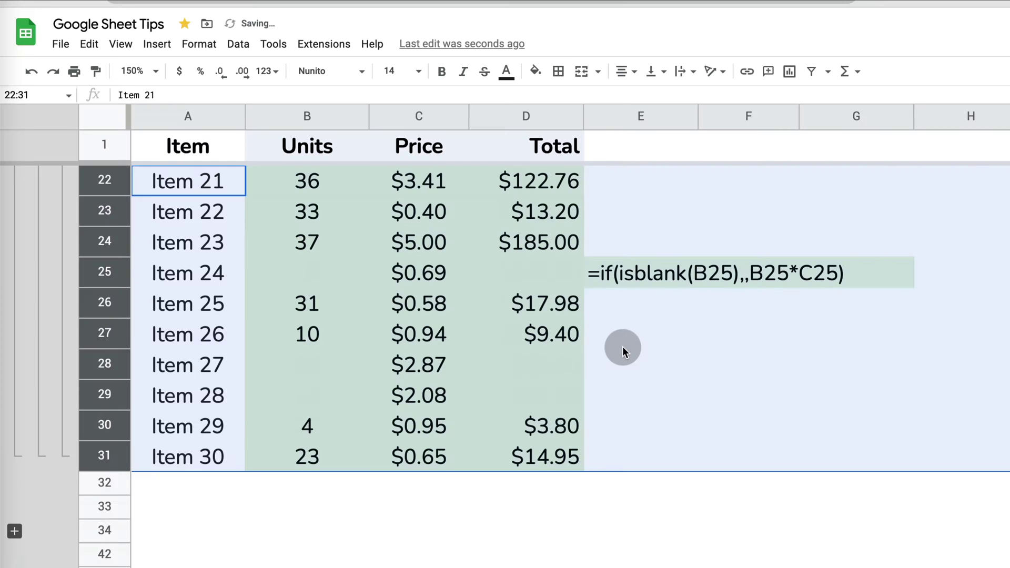
Step: Start =isblank( in Item 27's Total D28 and read ISBLANK's full help
click(622, 346)
click(549, 365)
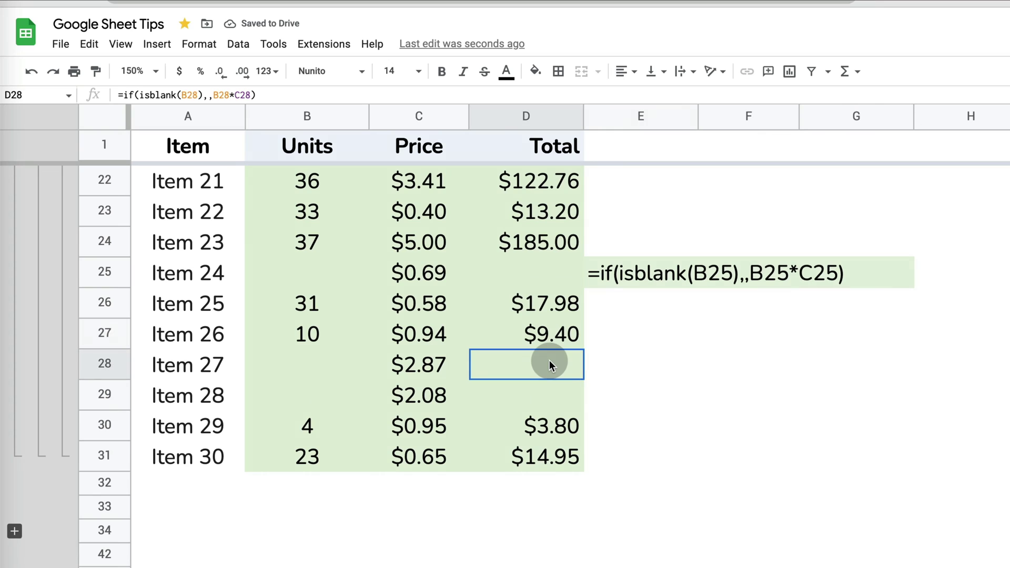
text(=i)
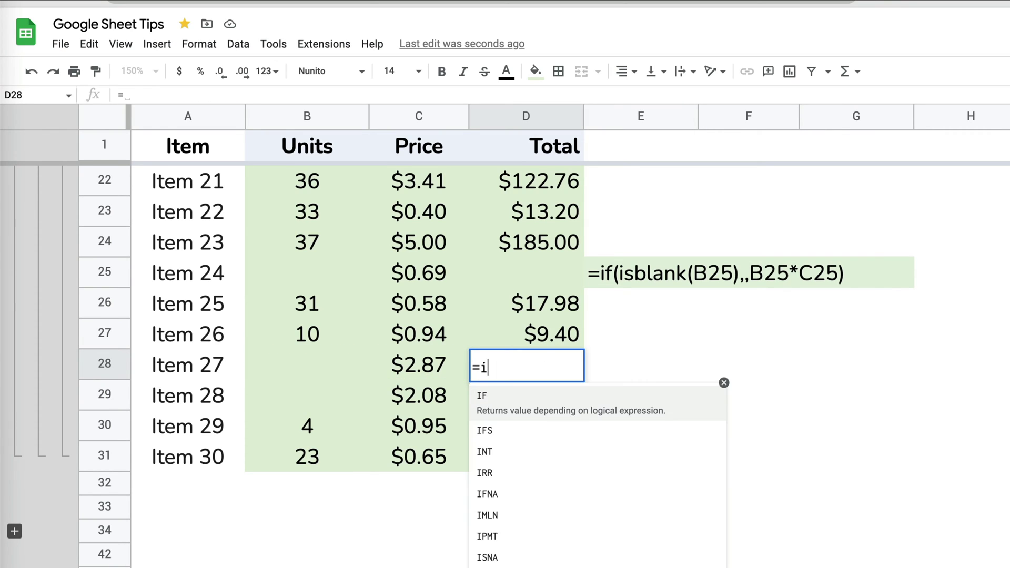
text(sblank()
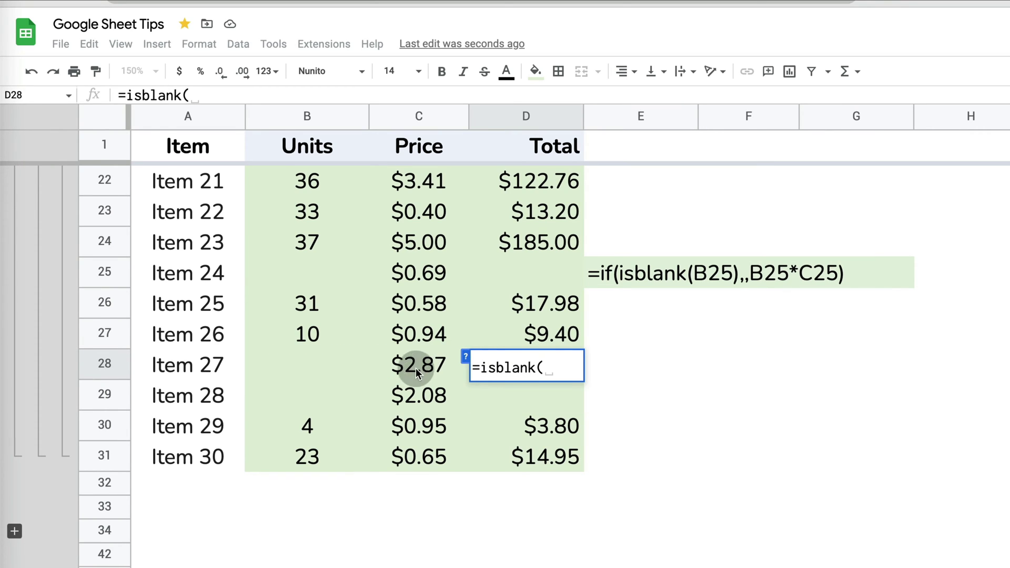
click(464, 358)
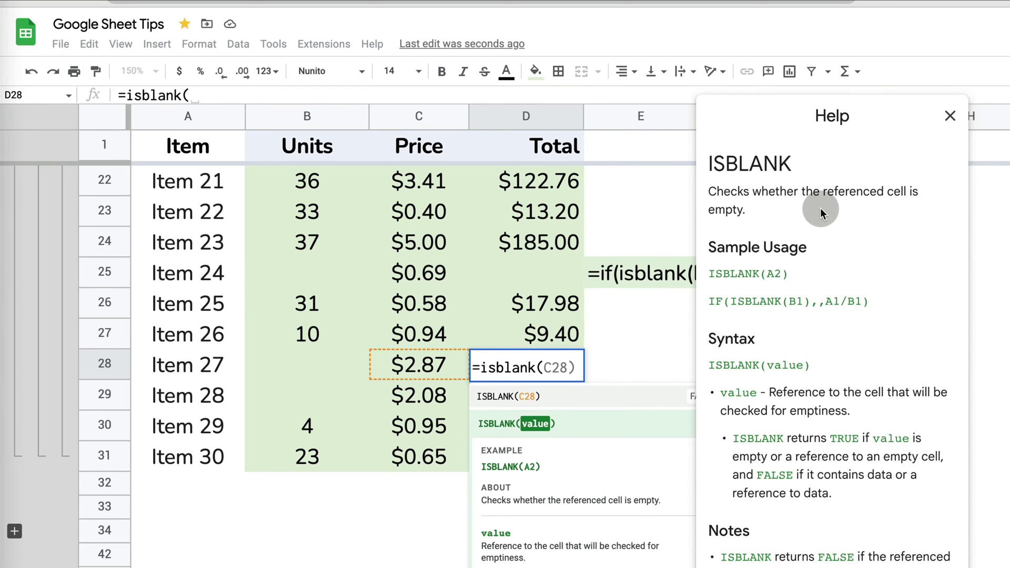
scroll(828, 210, down, 1)
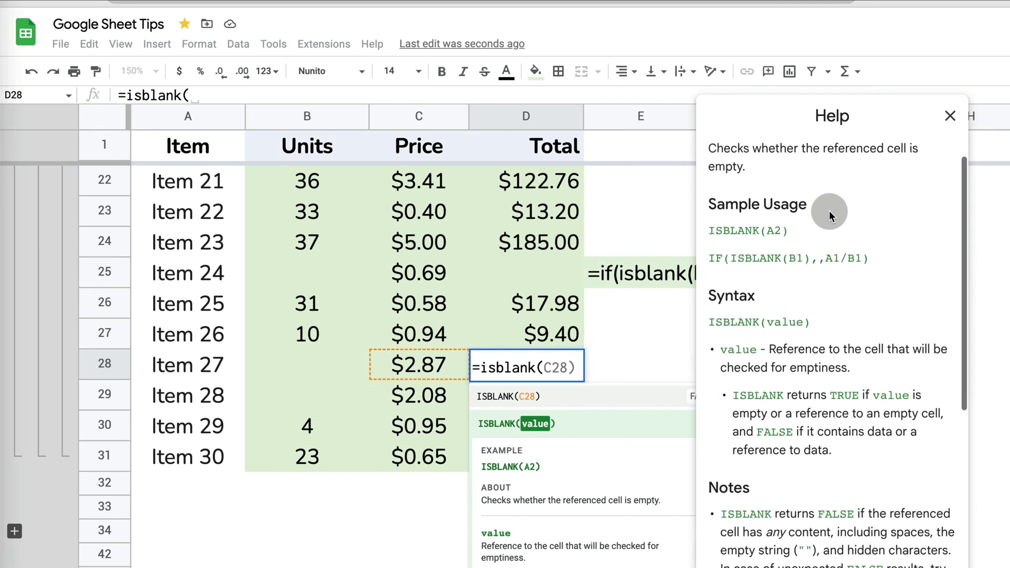
scroll(828, 211, down, 3)
scroll(837, 217, down, 2)
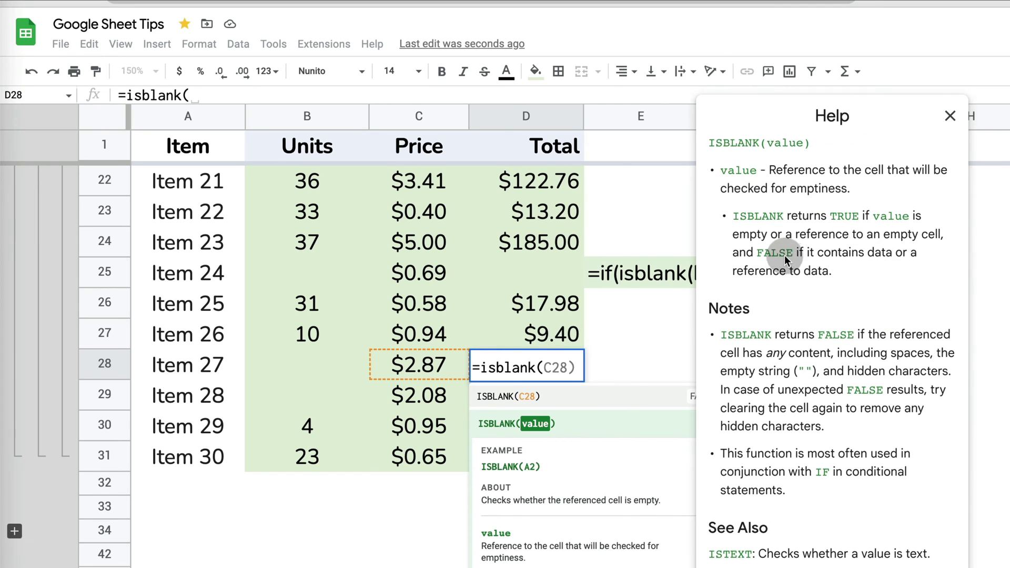
click(949, 116)
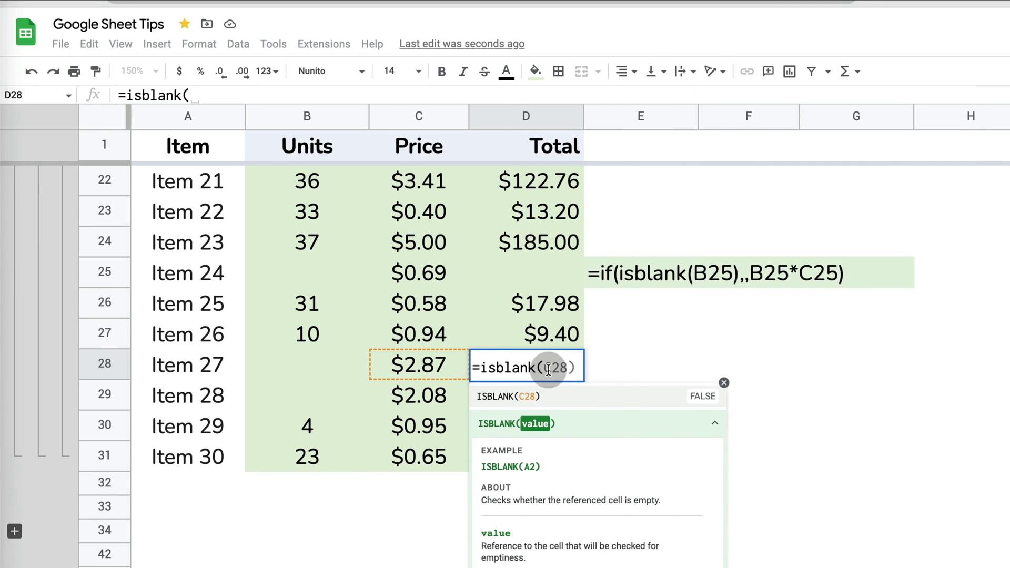
Step: Complete =isblank(B28) in D28 to show TRUE, undoing a trial copy into D27
click(307, 364)
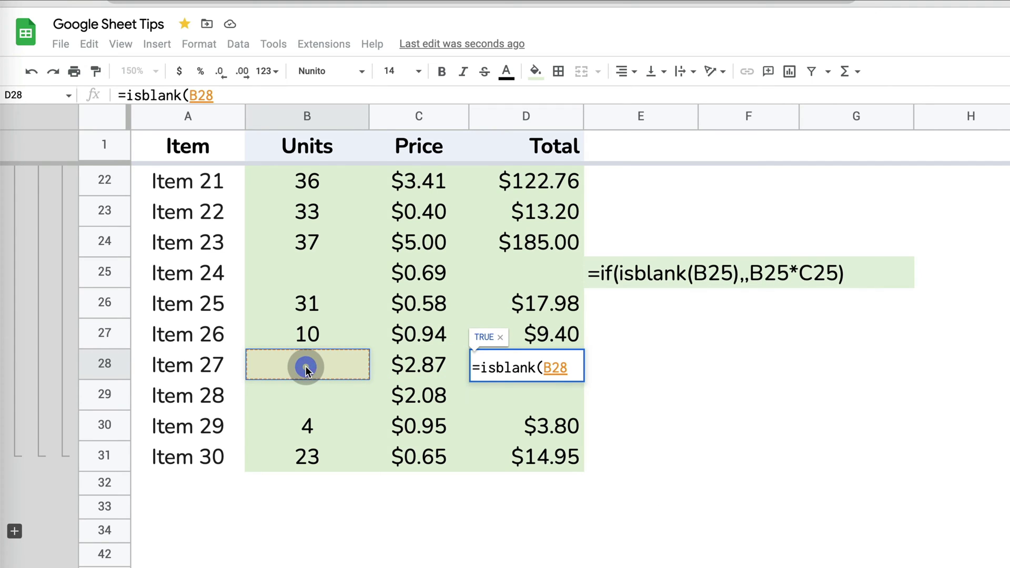
key(Return)
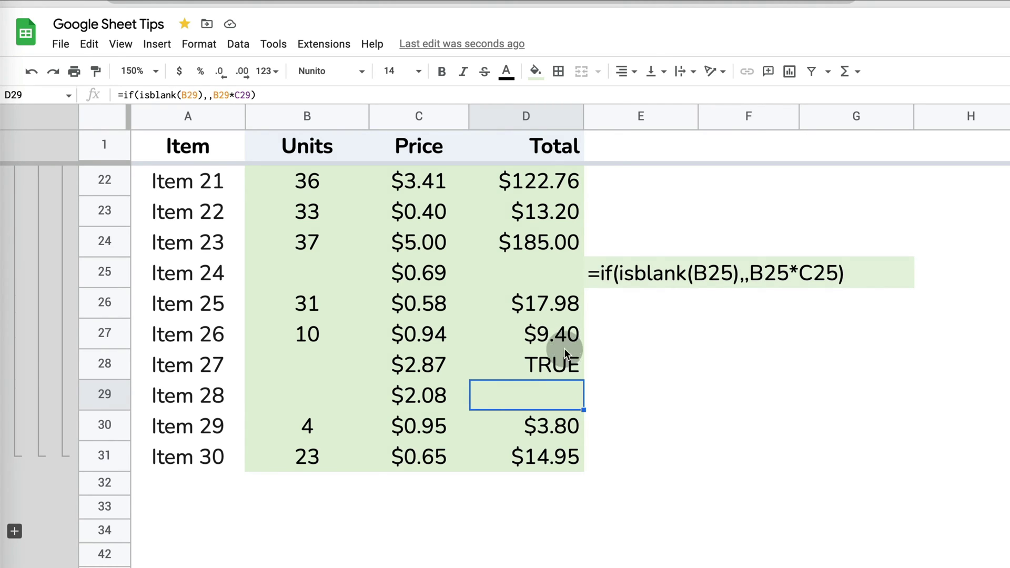
click(578, 364)
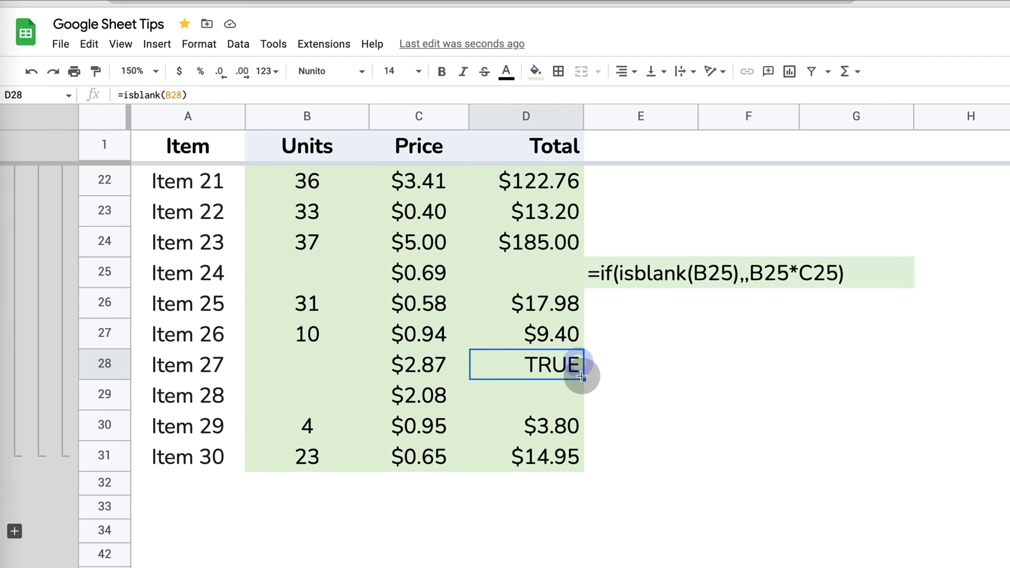
drag(583, 378, 584, 337)
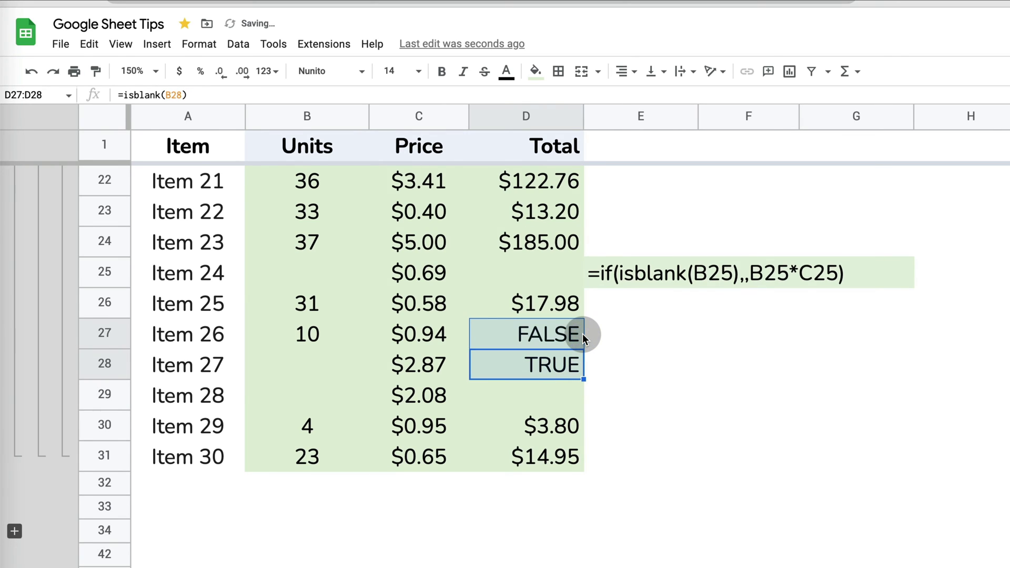
key(ctrl+z)
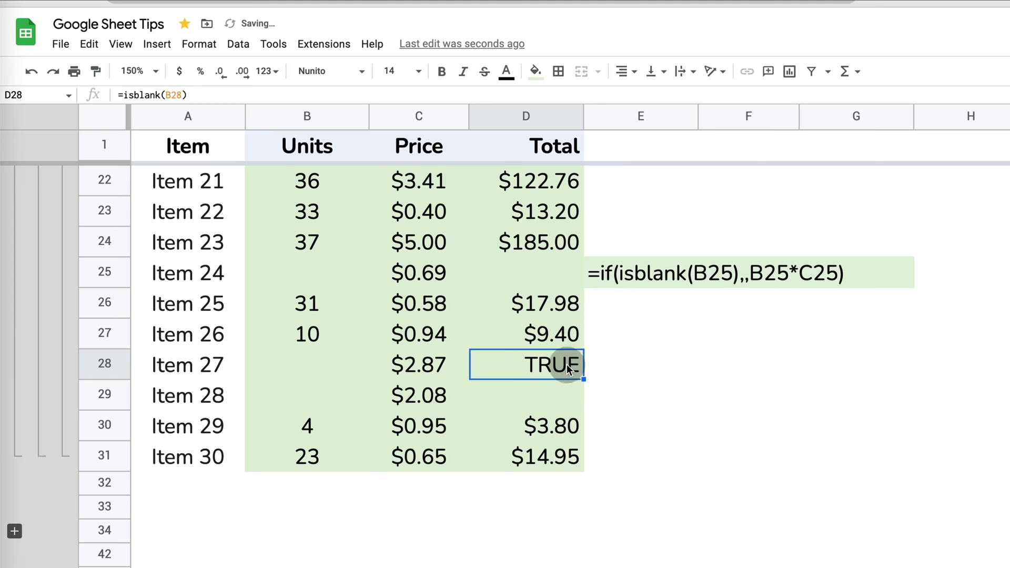
Step: Change D28 to =if(isblank(B28),,B28*C28) and fill it down to D31
click(123, 95)
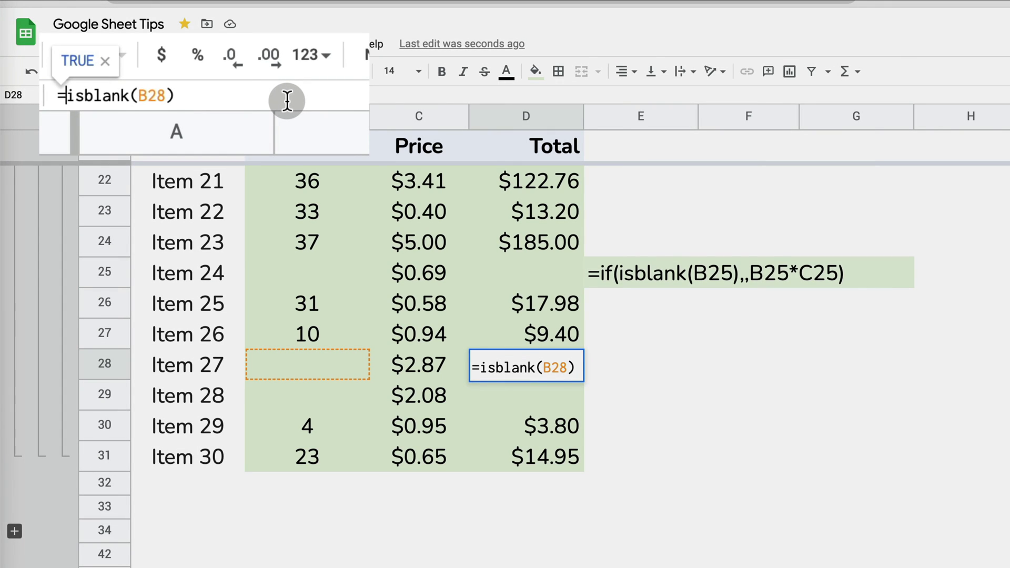
text(if()
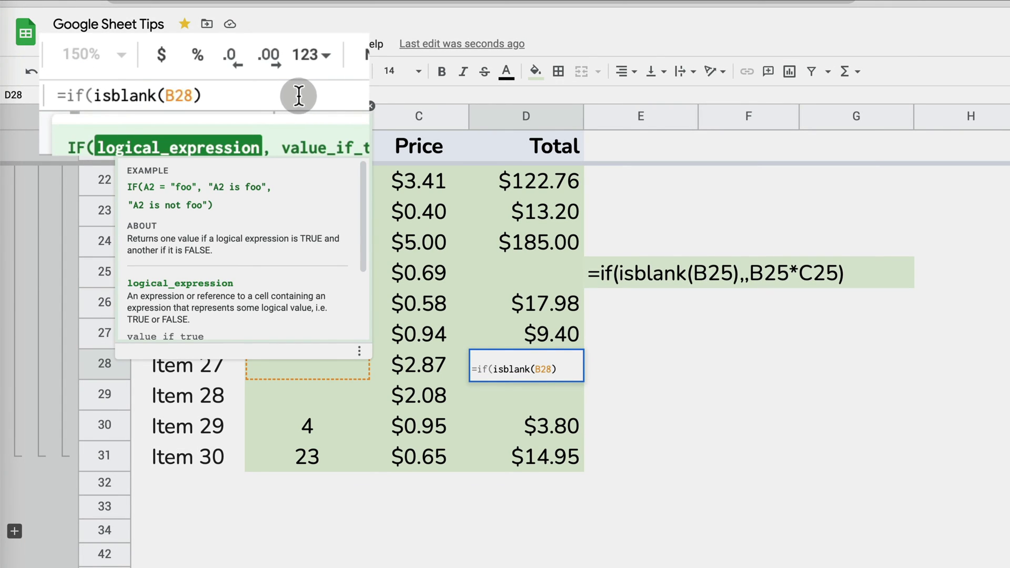
click(297, 95)
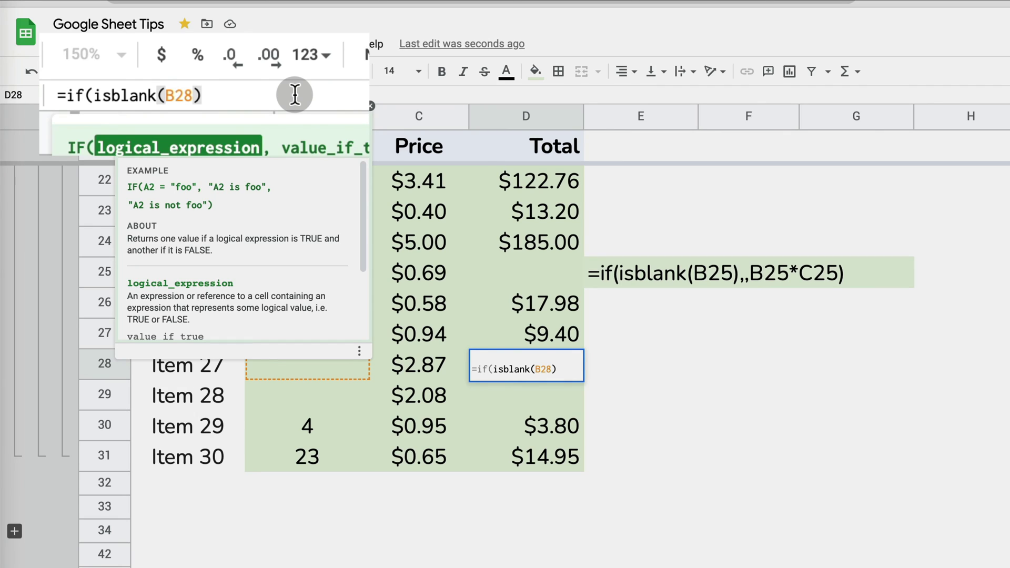
text(,)
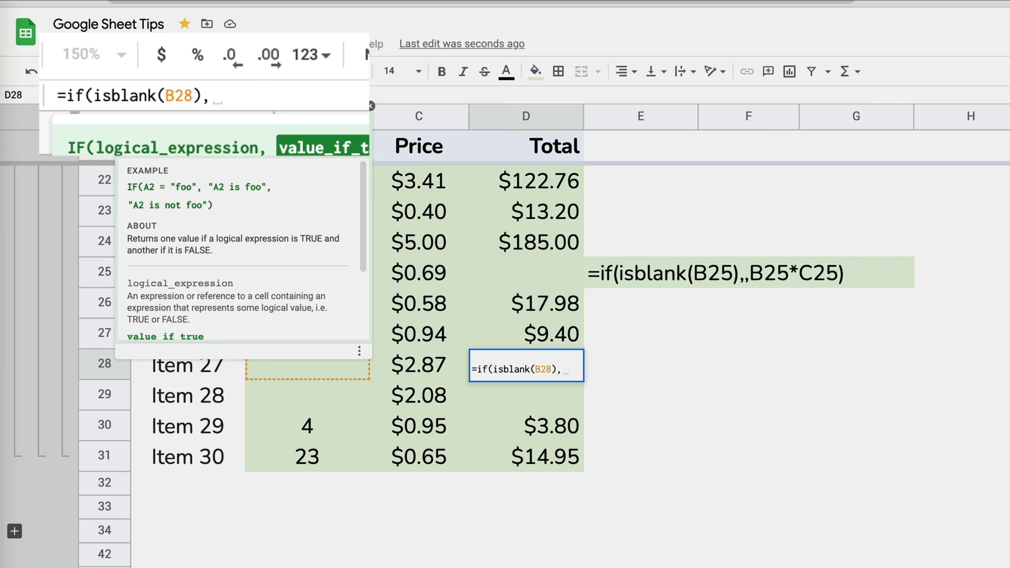
text(,)
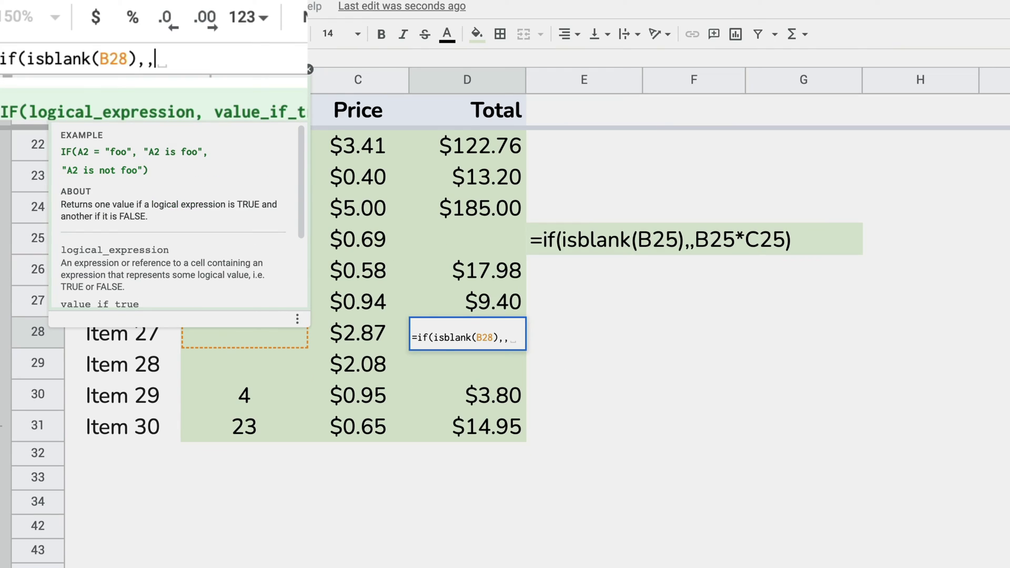
click(224, 337)
text(*)
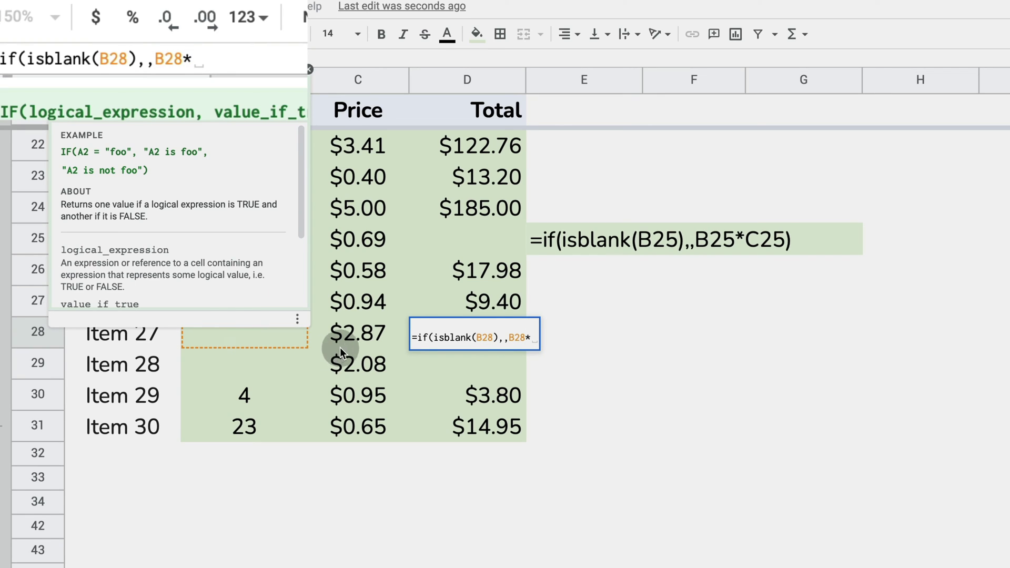
click(339, 345)
text())
key(Return)
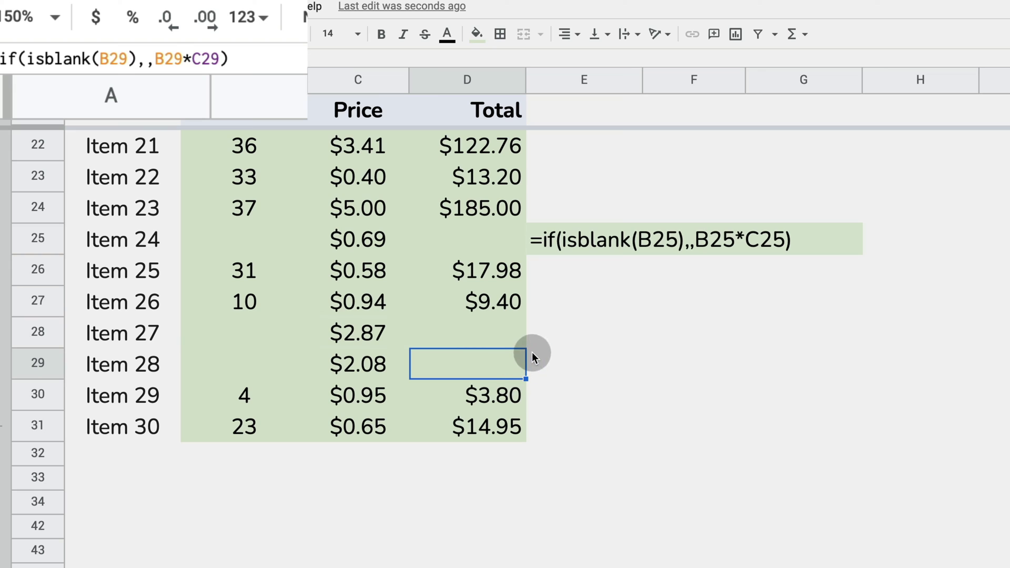
click(515, 335)
mouse_move(524, 347)
mouse_down()
mouse_move(521, 427)
mouse_move(515, 150)
mouse_up()
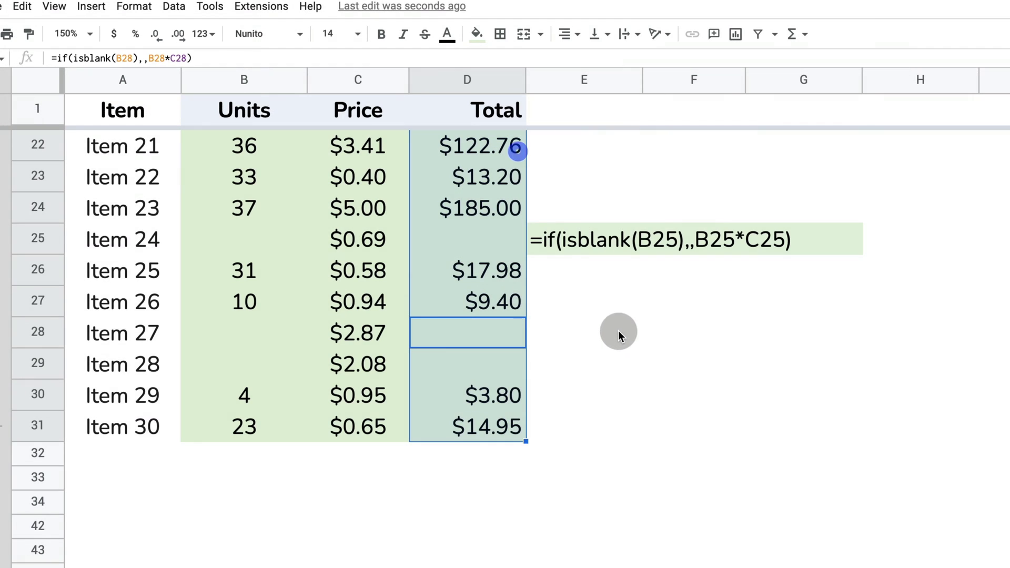
click(584, 331)
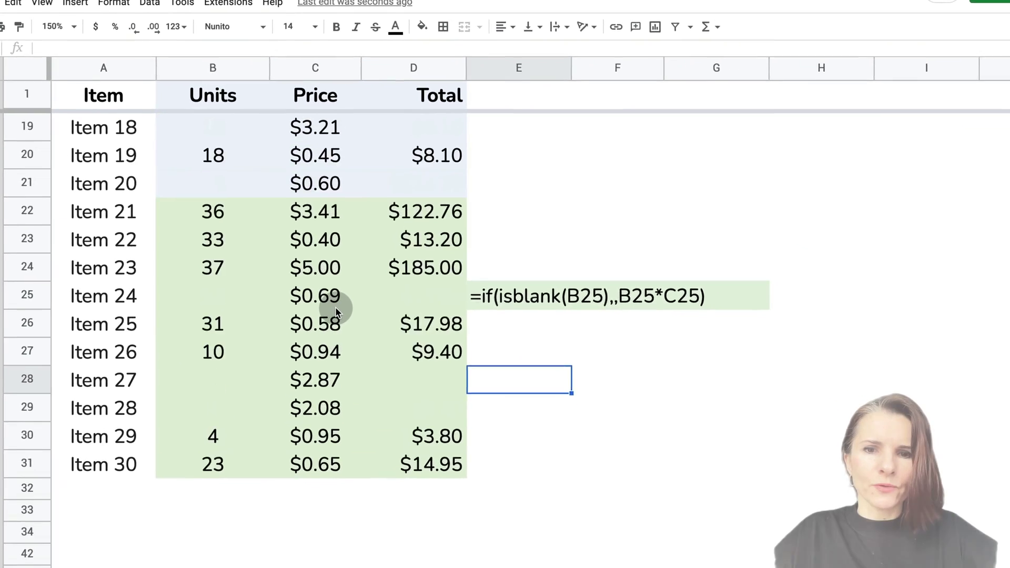
scroll(335, 311, up, 1)
scroll(312, 288, up, 2)
scroll(308, 288, up, 1)
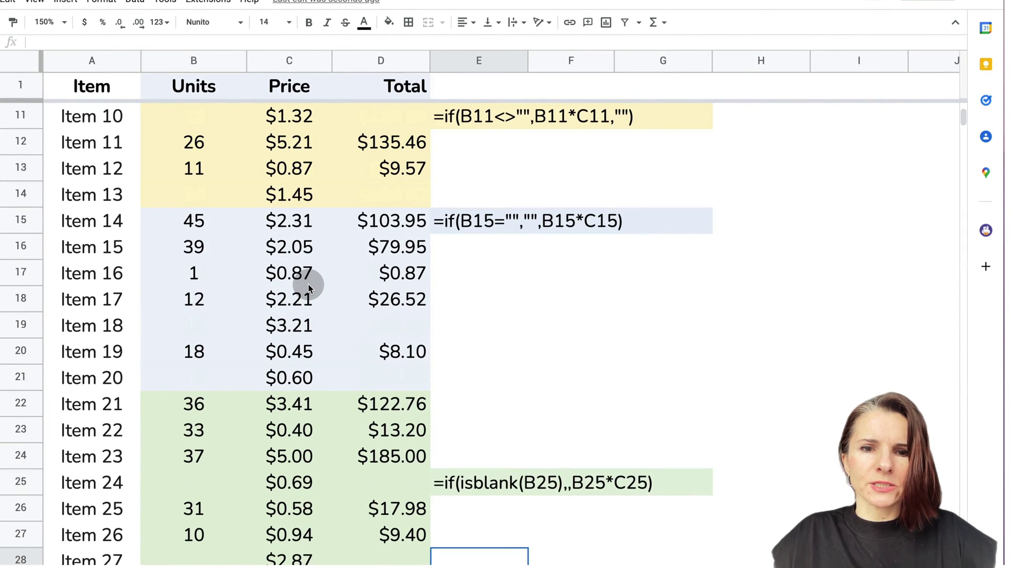
scroll(308, 289, up, 1)
scroll(308, 288, up, 1)
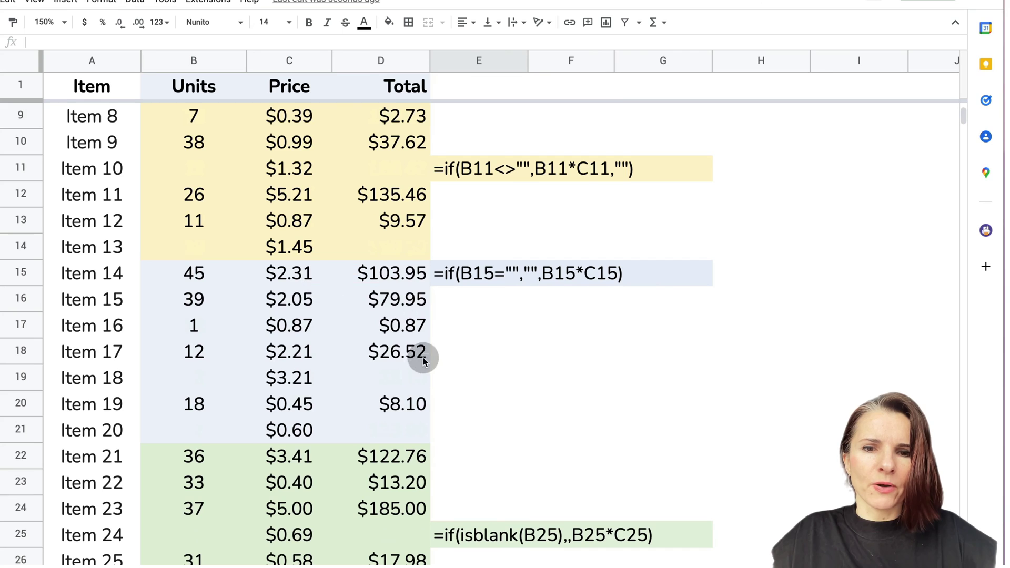